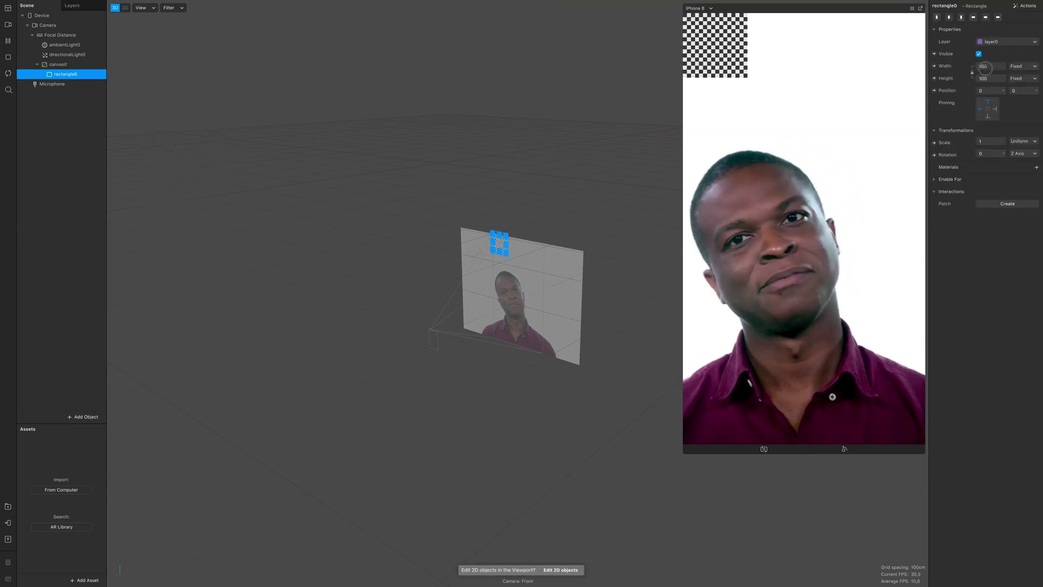
# - Set rectangle0's width and height to Relative so it fills the screen, and add material0
pyautogui.click(985, 67)
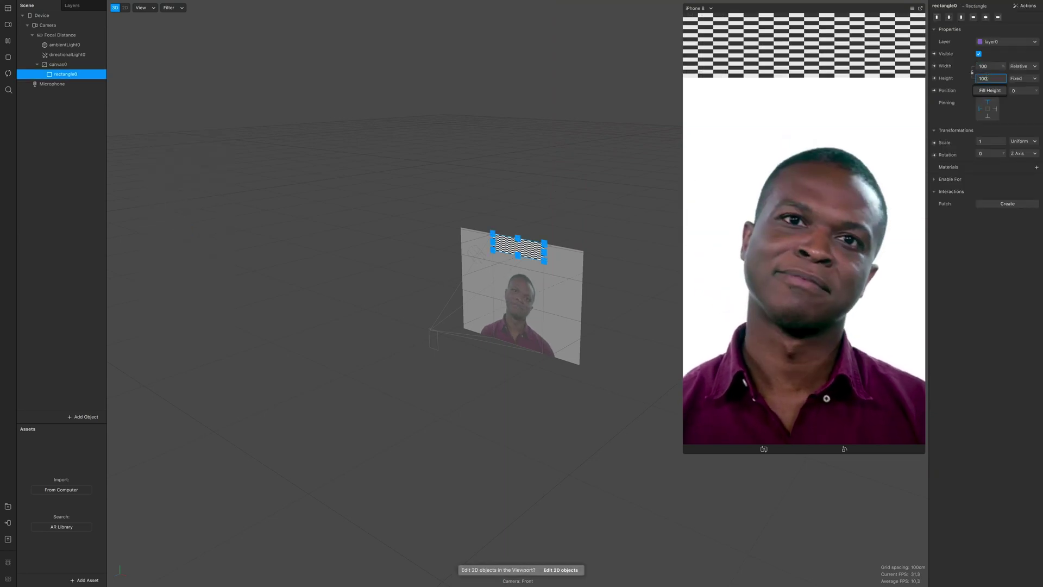
pyautogui.click(988, 86)
pyautogui.click(1036, 167)
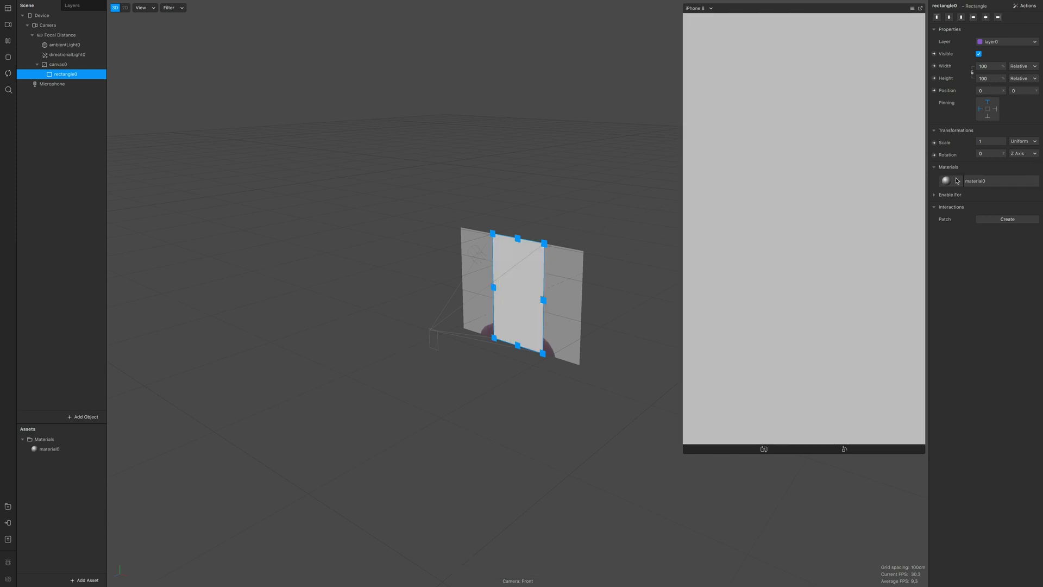
# - Rename material0 to Gradient_mat and rectangle0 to gradient
pyautogui.doubleClick(64, 451)
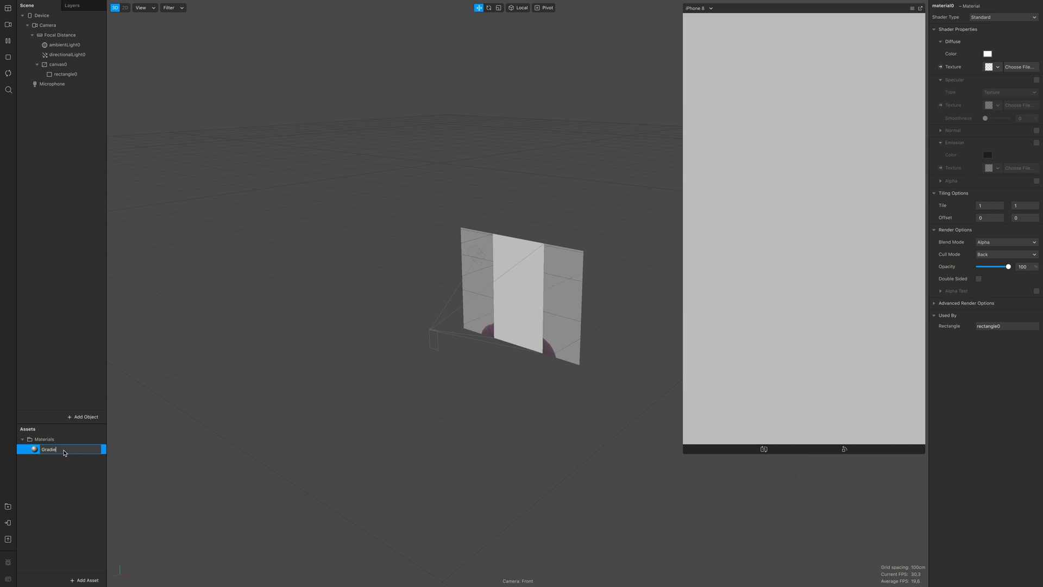
pyautogui.write('Gradient_mat')
pyautogui.press('Return')
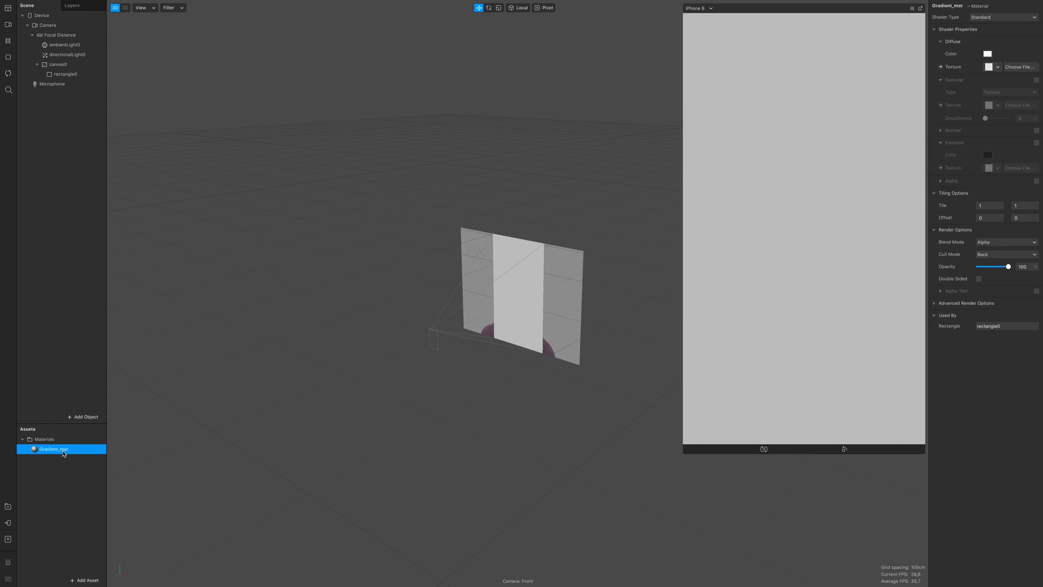
pyautogui.doubleClick(61, 75)
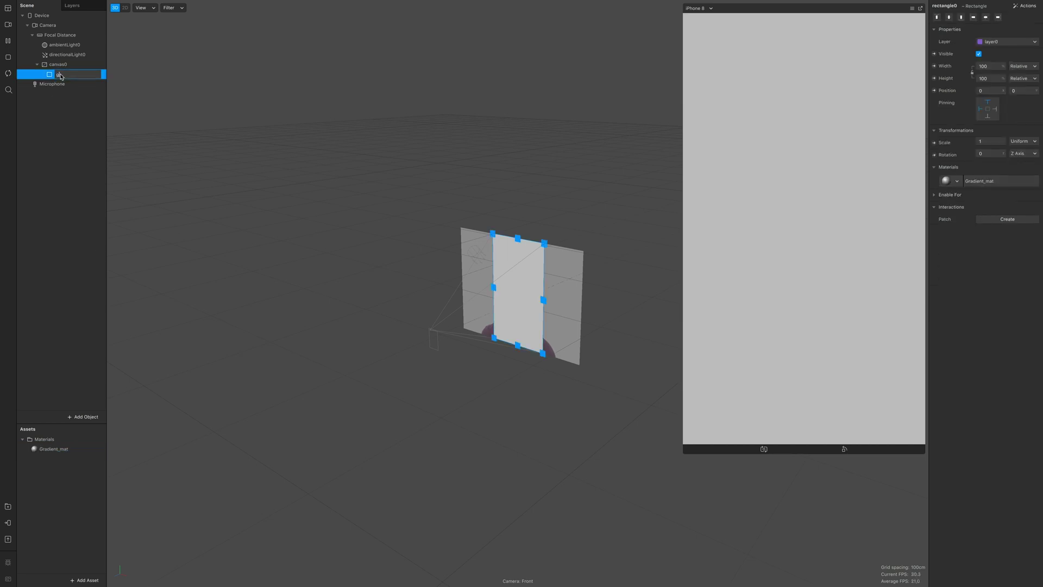
pyautogui.write('gradient')
pyautogui.press('Return')
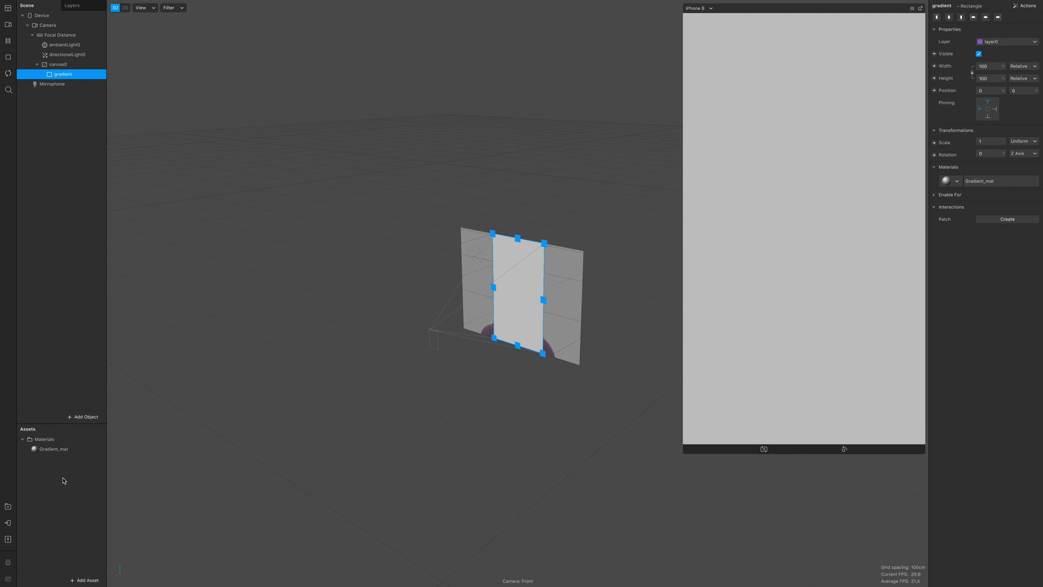
# - Switch Gradient_mat's shader type to Flat
pyautogui.click(63, 449)
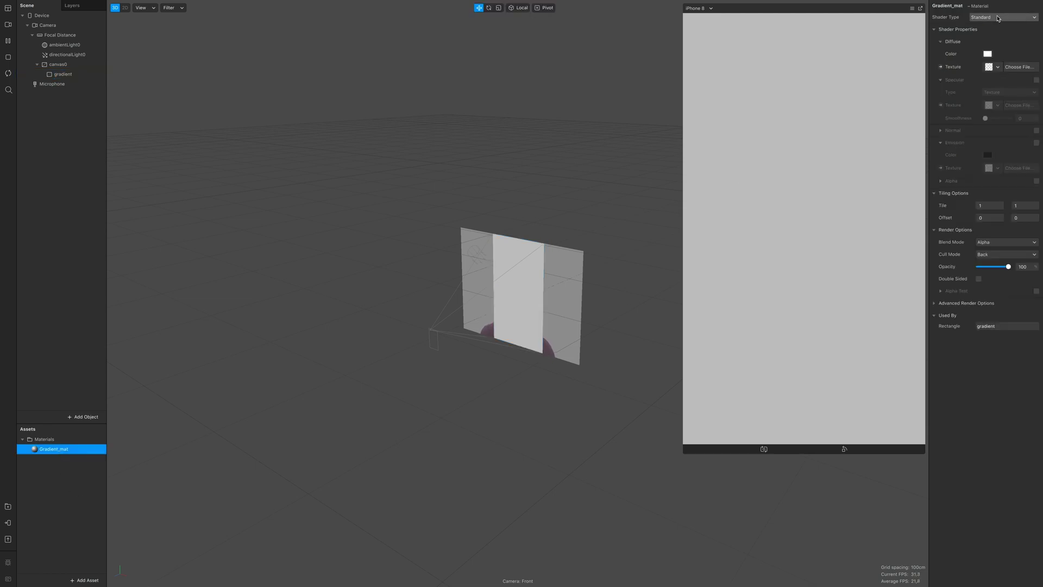
pyautogui.click(1002, 17)
pyautogui.click(986, 24)
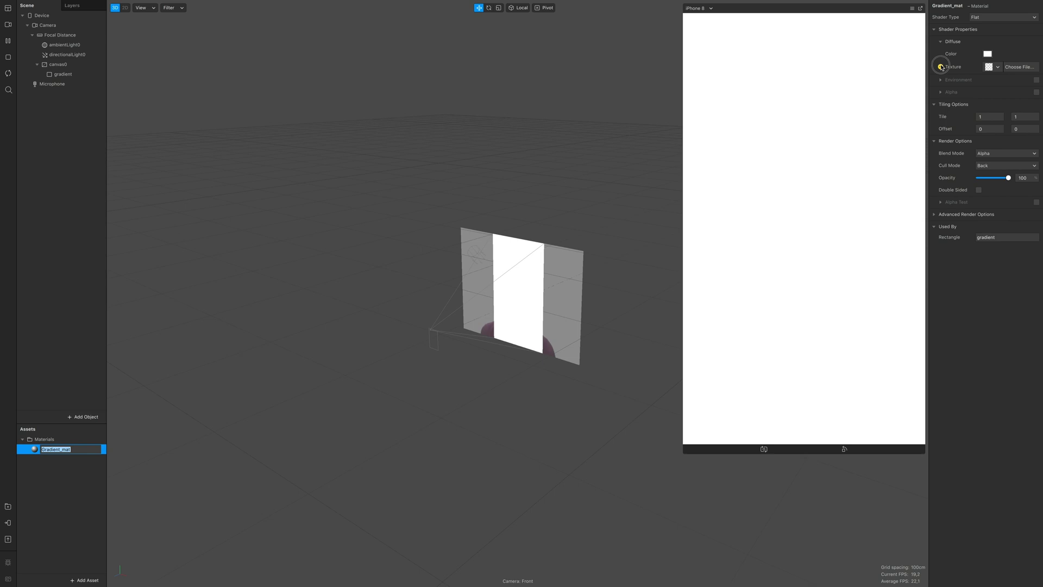
# - Create the material's texture patch and add a Gradient patch in the enlarged Patch Editor
pyautogui.click(941, 67)
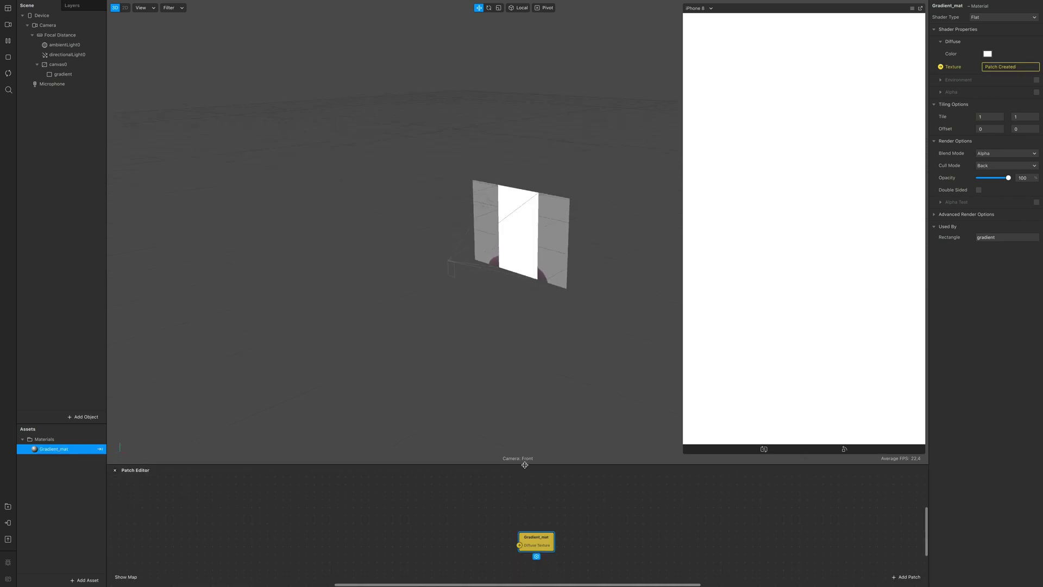
pyautogui.moveTo(524, 465); pyautogui.dragTo(516, 186)
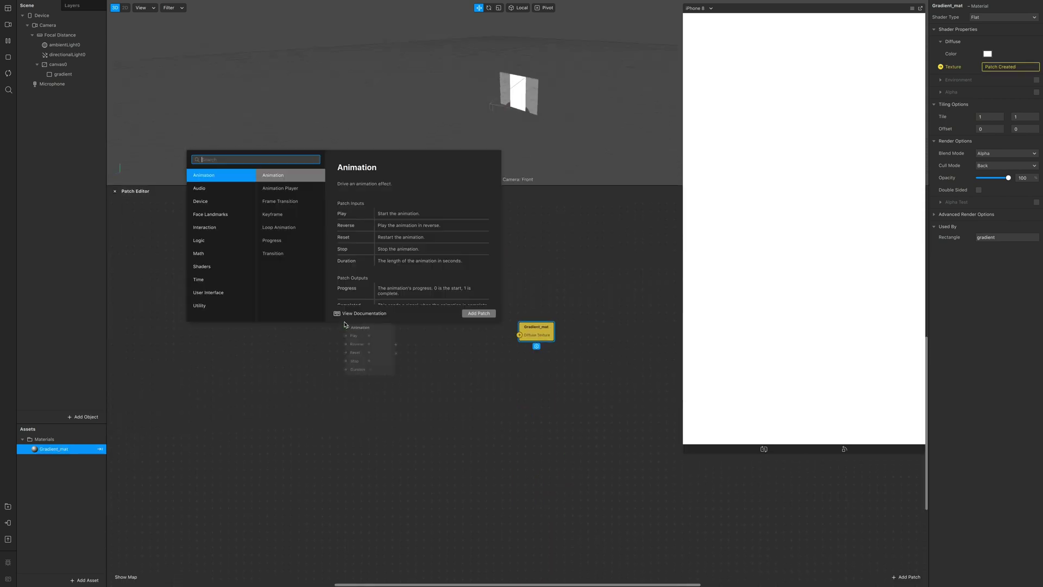
pyautogui.rightClick(345, 324)
pyautogui.write('gradie')
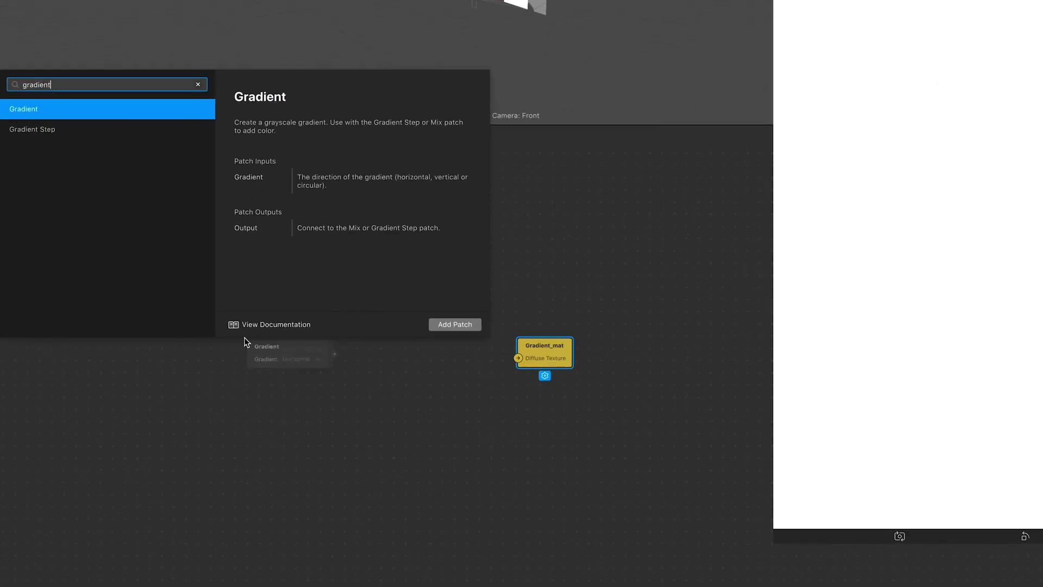
pyautogui.write('nt')
pyautogui.press('Return')
pyautogui.moveTo(290, 353); pyautogui.dragTo(215, 350)
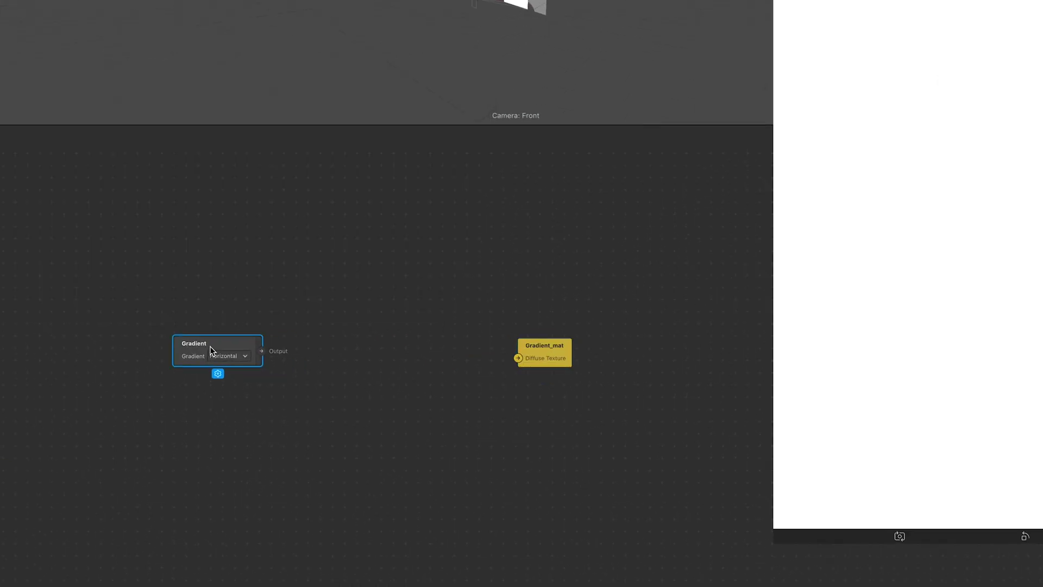
# - Add a Gradient Step patch and wire its output into Diffuse Texture
pyautogui.rightClick(286, 328)
pyautogui.write('gradient')
pyautogui.press('Down')
pyautogui.press('Return')
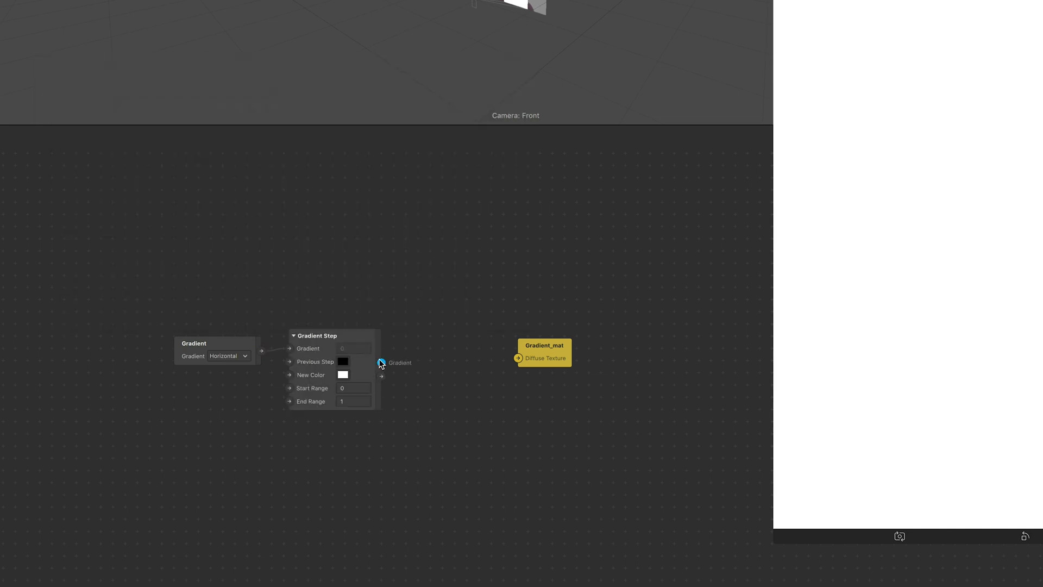
pyautogui.moveTo(381, 378); pyautogui.dragTo(517, 358)
pyautogui.moveTo(382, 362); pyautogui.dragTo(517, 358)
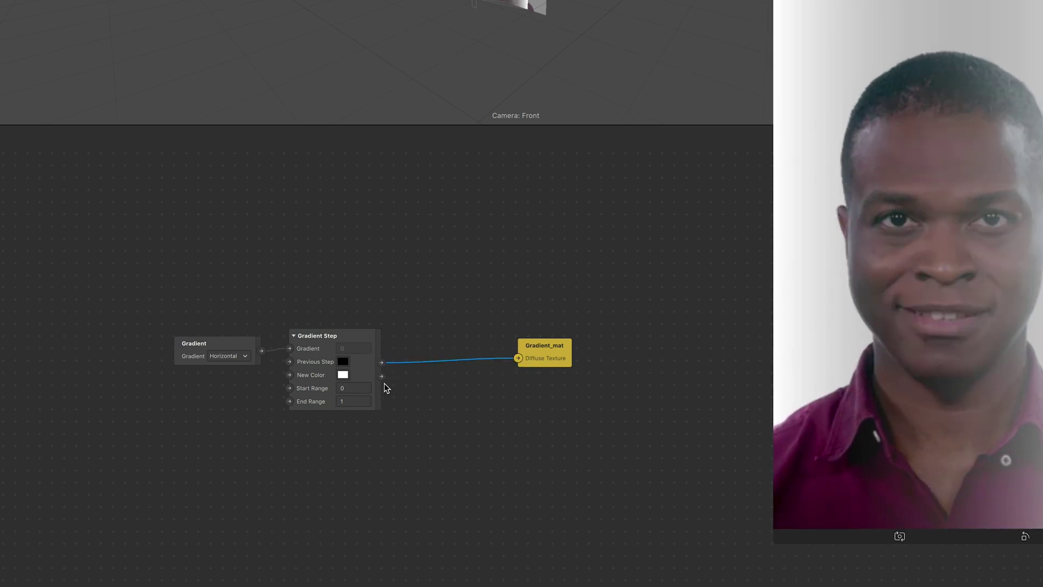
pyautogui.moveTo(382, 376); pyautogui.dragTo(518, 358)
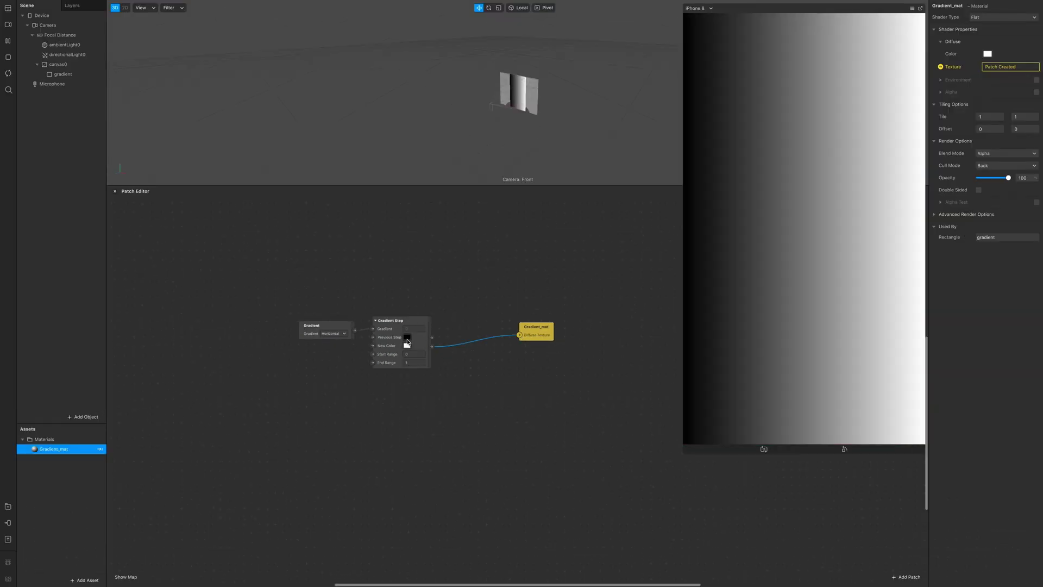
# - Set Gradient Step's Previous Step colour to mid grey
pyautogui.click(407, 339)
pyautogui.moveTo(250, 201)
pyautogui.mouseDown()
pyautogui.moveTo(231, 203)
pyautogui.moveTo(273, 206)
pyautogui.moveTo(263, 206)
pyautogui.mouseUp()
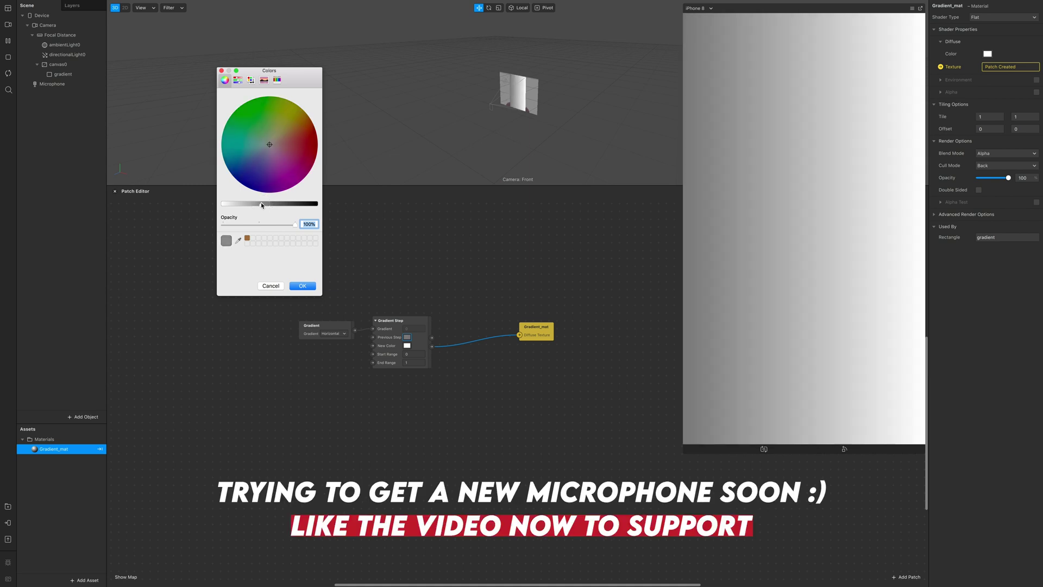
pyautogui.click(307, 287)
# - Set the Gradient patch direction to Vertical, briefly trying Circular first
pyautogui.scroll(2, 403, 356)
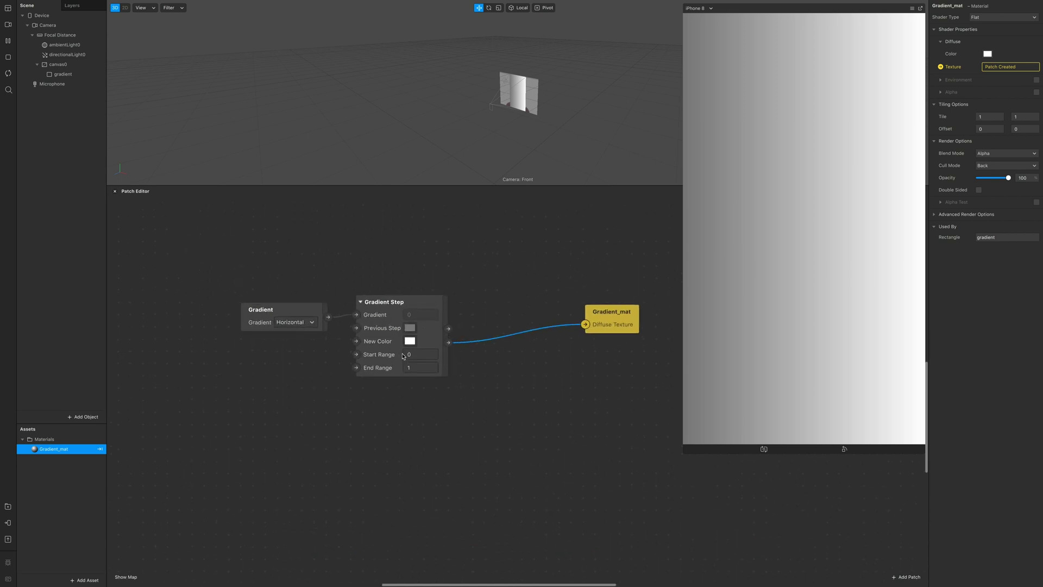
pyautogui.click(319, 324)
pyautogui.click(326, 334)
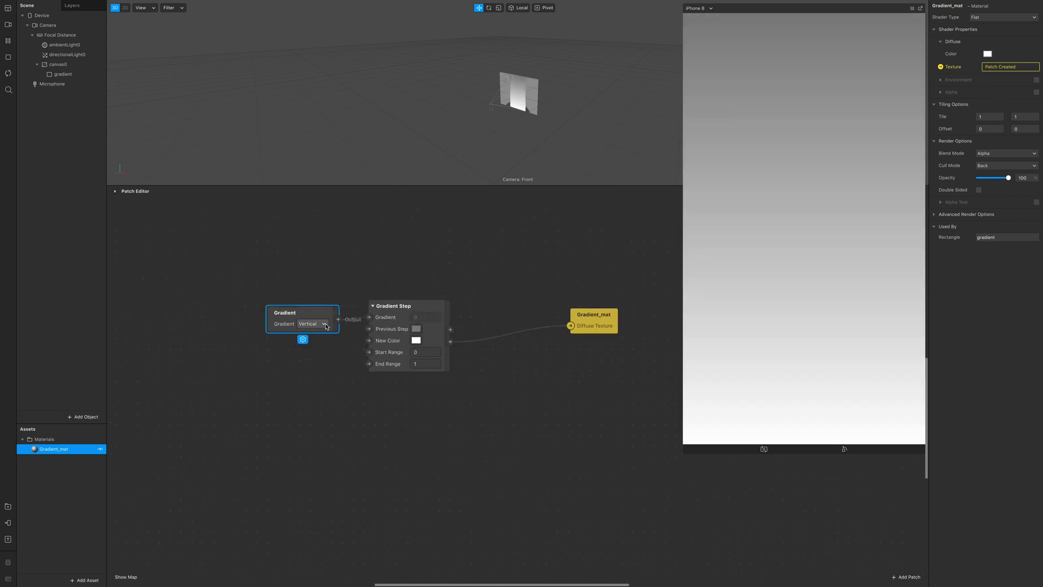
pyautogui.click(326, 325)
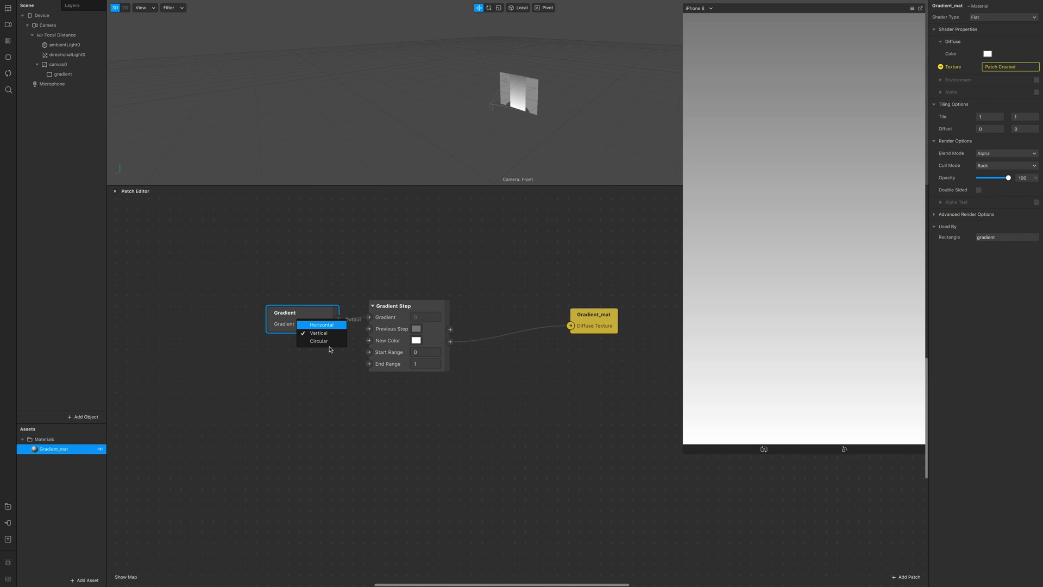
pyautogui.click(319, 340)
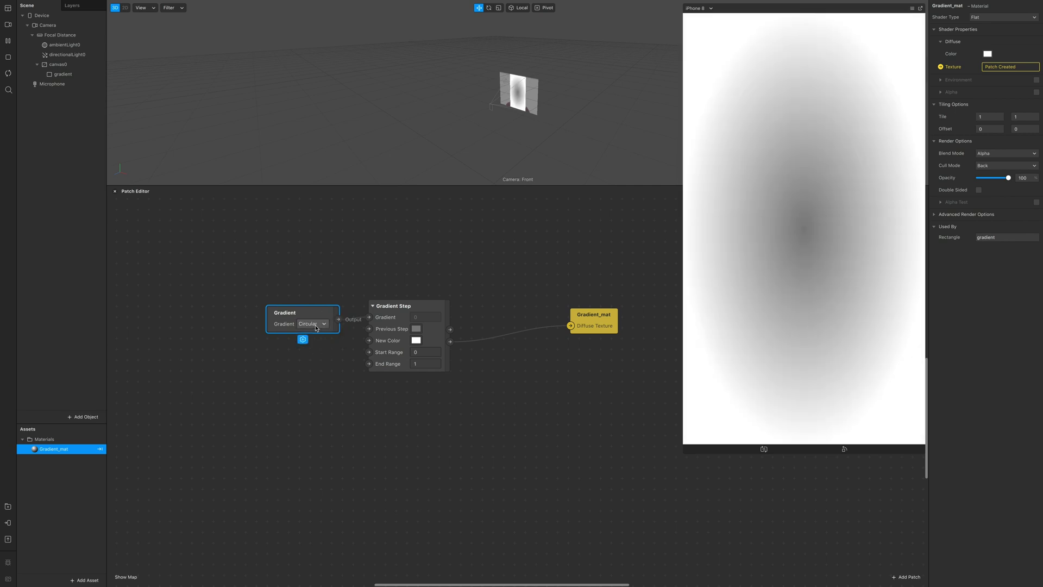
pyautogui.click(321, 325)
pyautogui.click(321, 333)
pyautogui.hscroll(3, 317, 336)
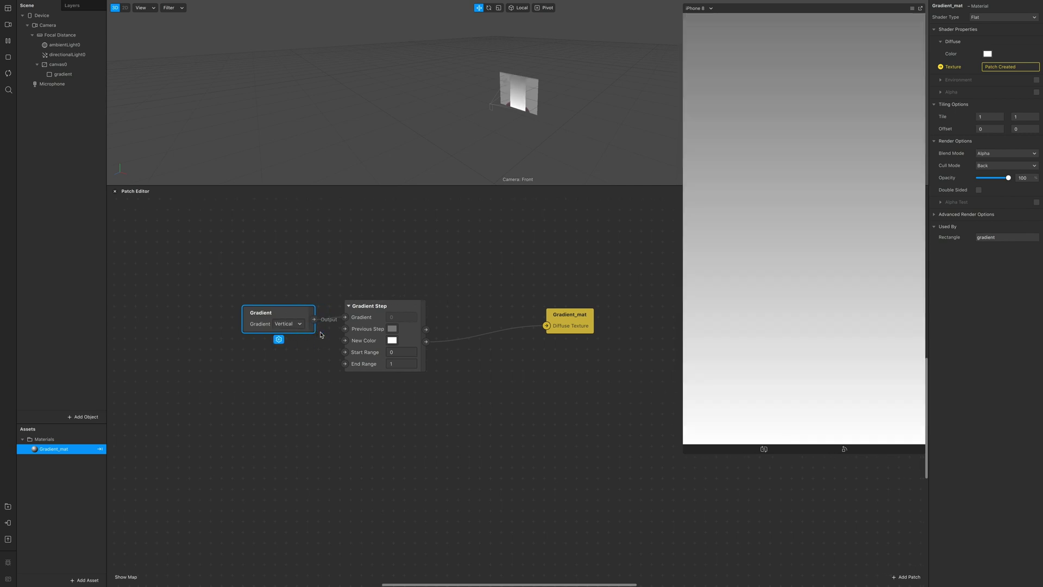
# - Duplicate the gradient rectangle and name the copy User-gallery
pyautogui.click(74, 75)
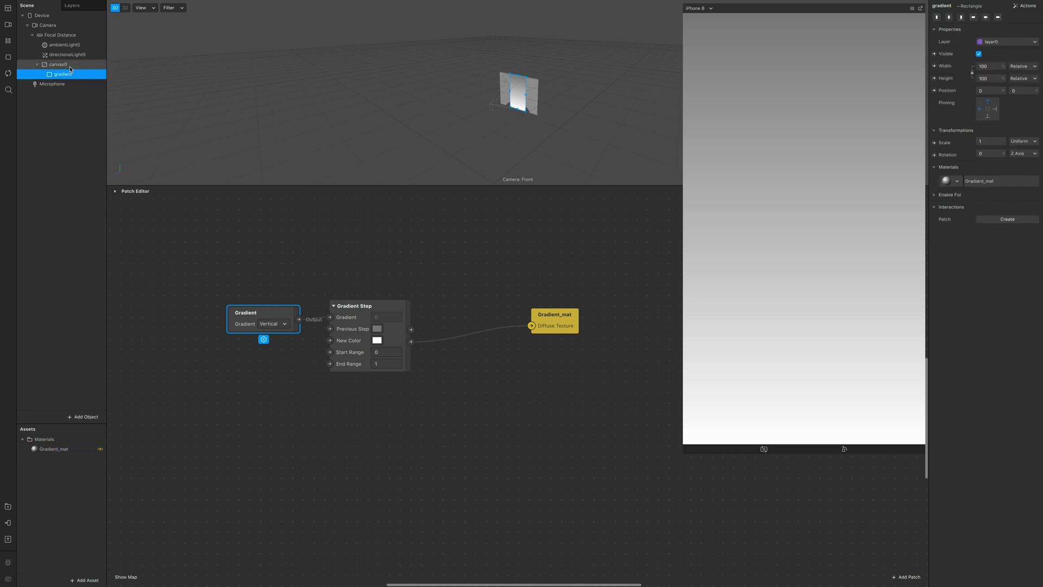
pyautogui.rightClick(71, 76)
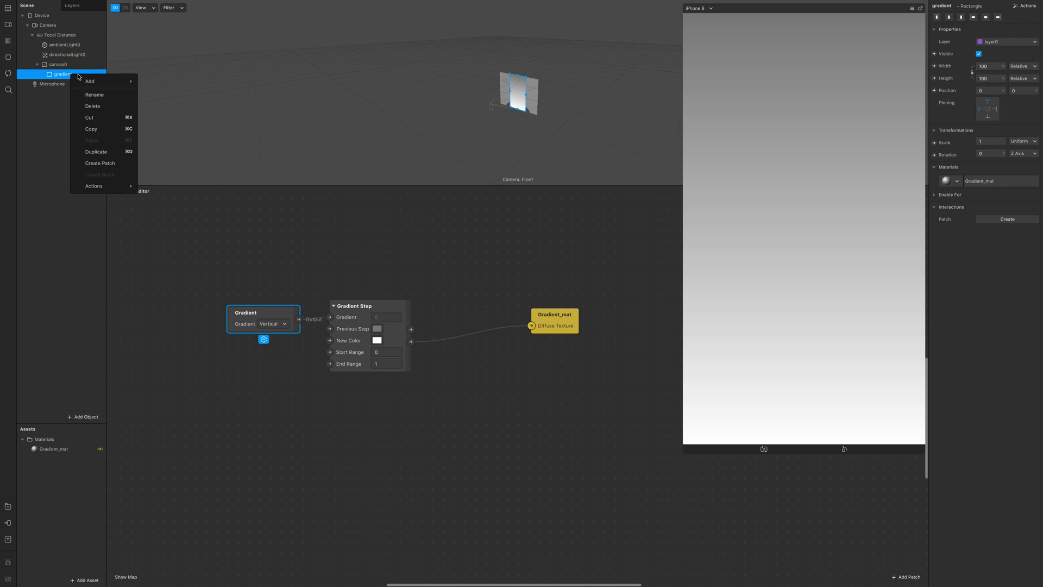
pyautogui.click(116, 150)
pyautogui.click(70, 84)
pyautogui.click(70, 84)
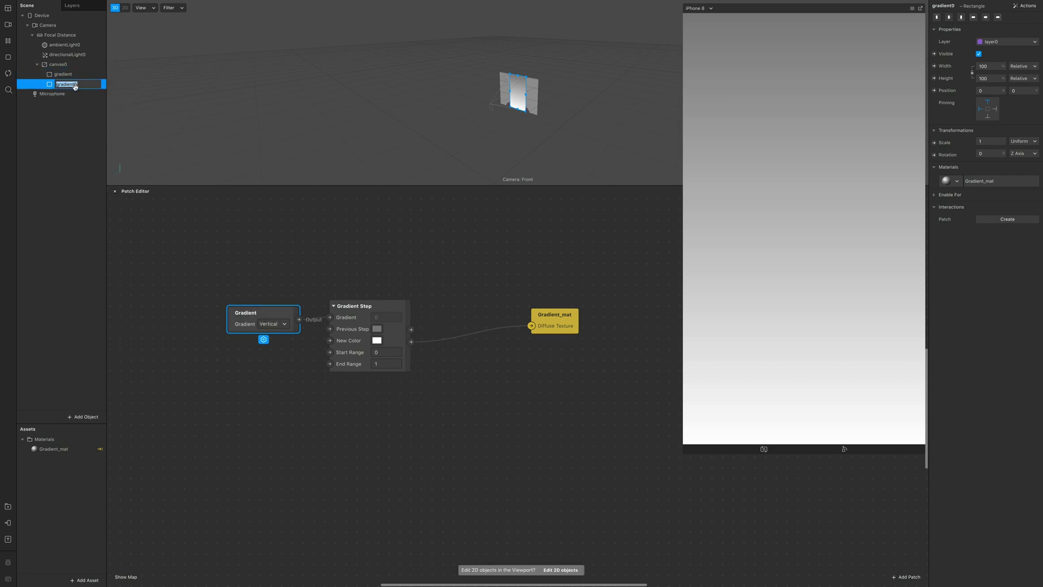
pyautogui.write('User-gra')
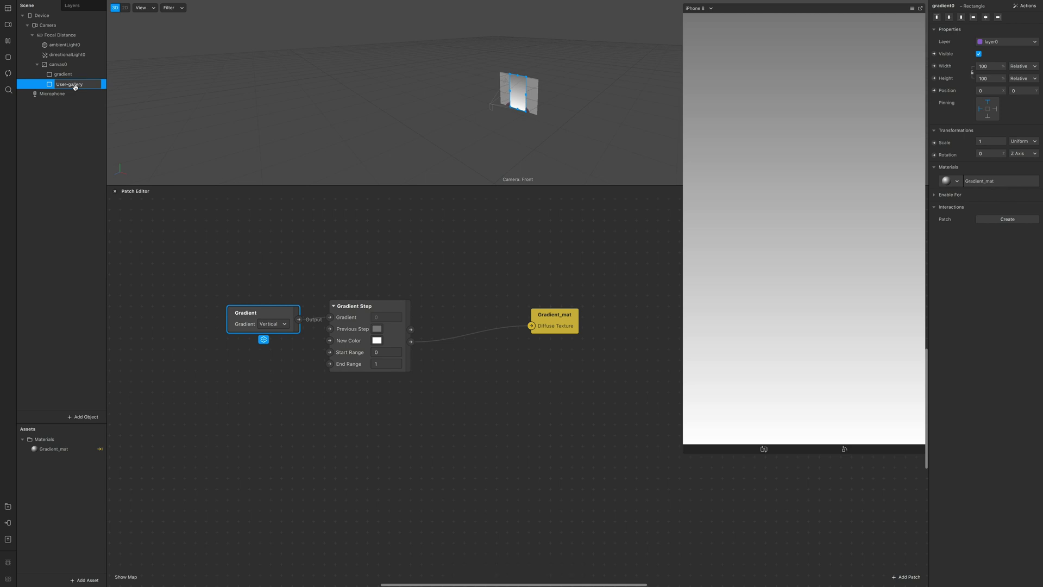
pyautogui.write('llery')
pyautogui.press('Return')
pyautogui.hscroll(5, 436, 554)
# - Give User-gallery a new Flat-shader material0 with a texture patch in the graph
pyautogui.click(956, 181)
pyautogui.click(969, 208)
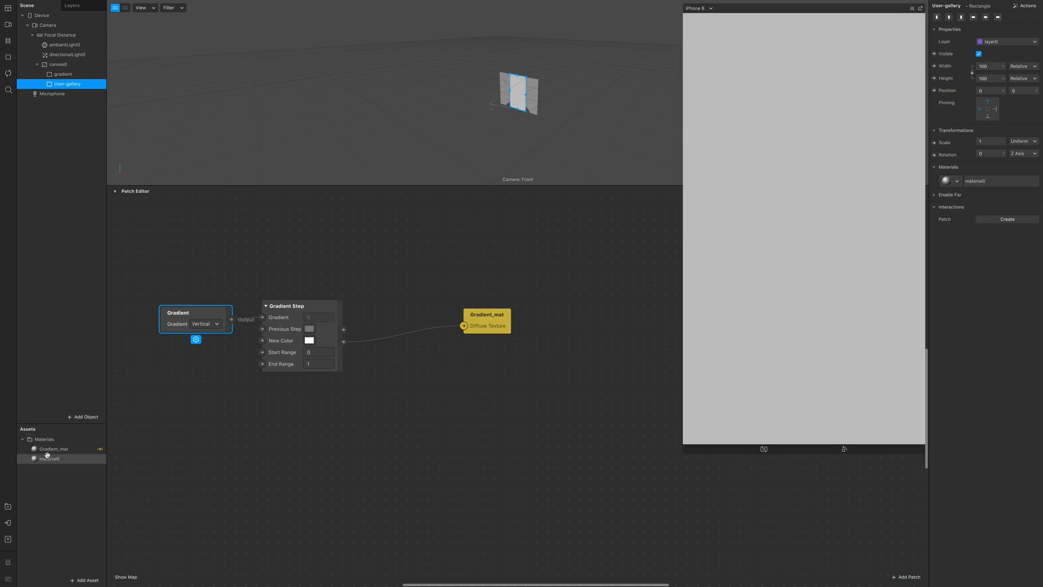
pyautogui.click(49, 458)
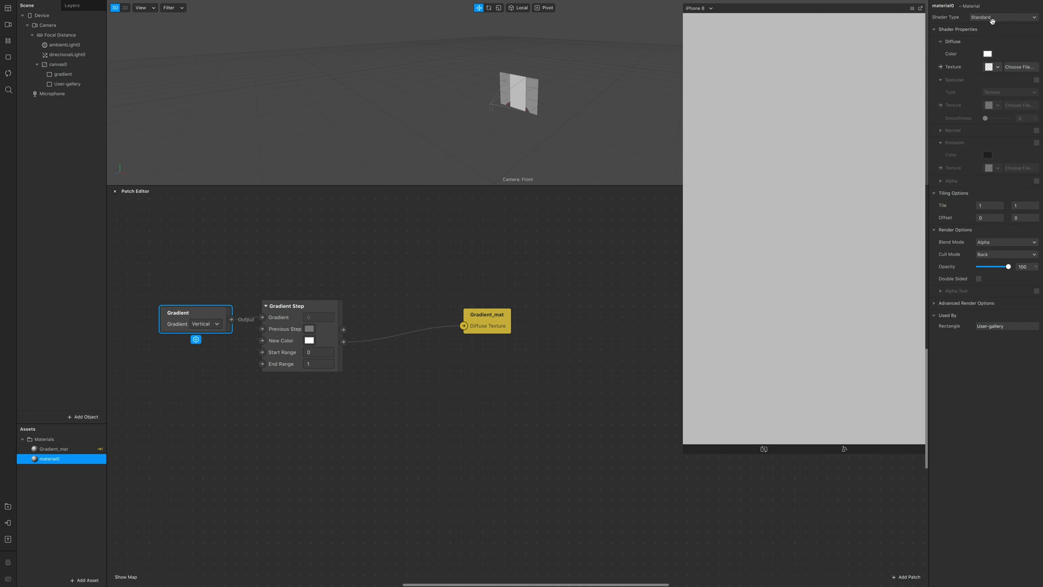
pyautogui.click(992, 20)
pyautogui.click(986, 17)
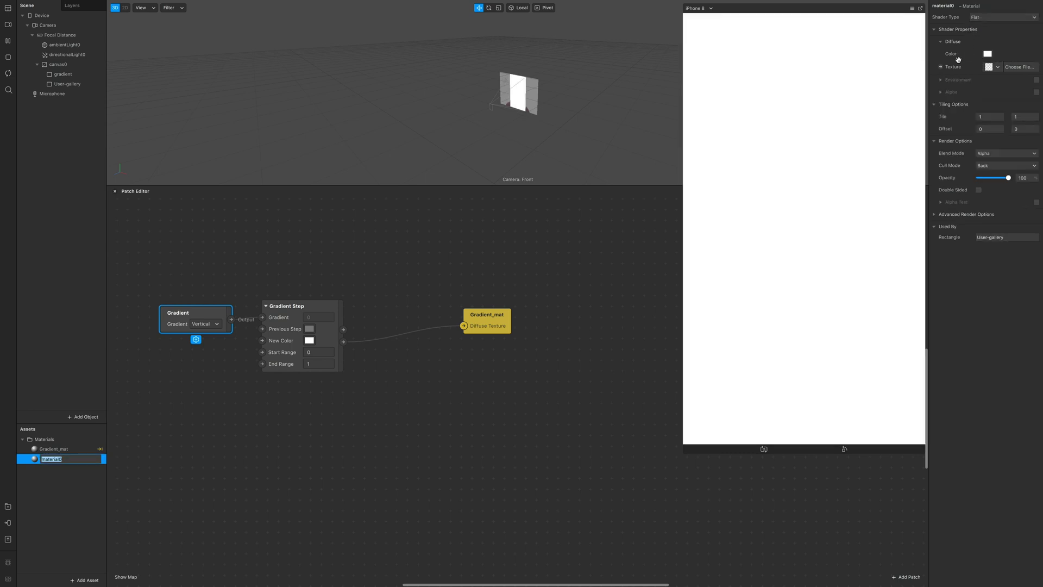
pyautogui.click(941, 67)
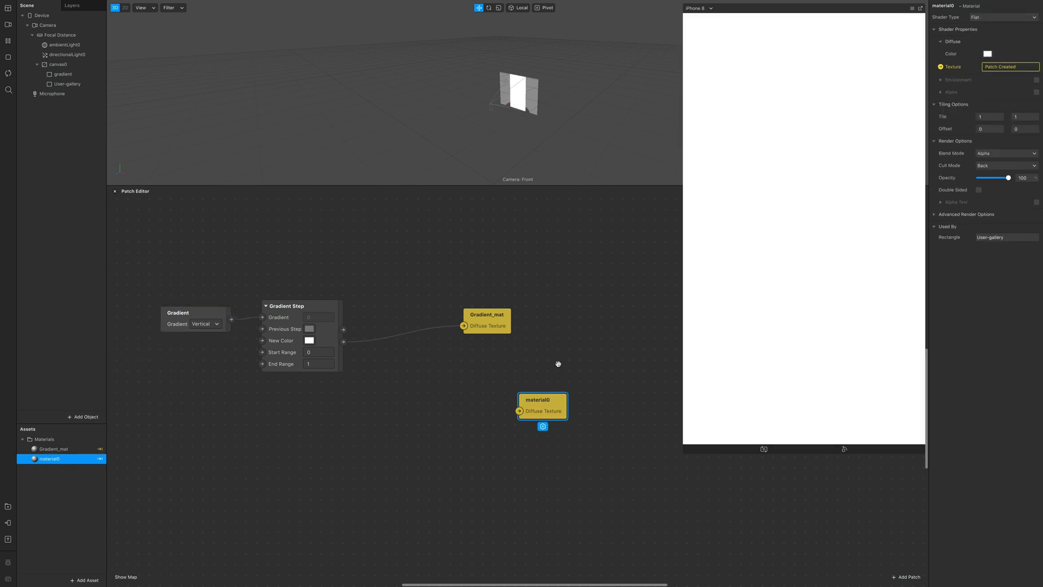
pyautogui.moveTo(544, 397); pyautogui.dragTo(487, 460)
# - Rename material0 to User-gallery-mat
pyautogui.hscroll(-3, 454, 461)
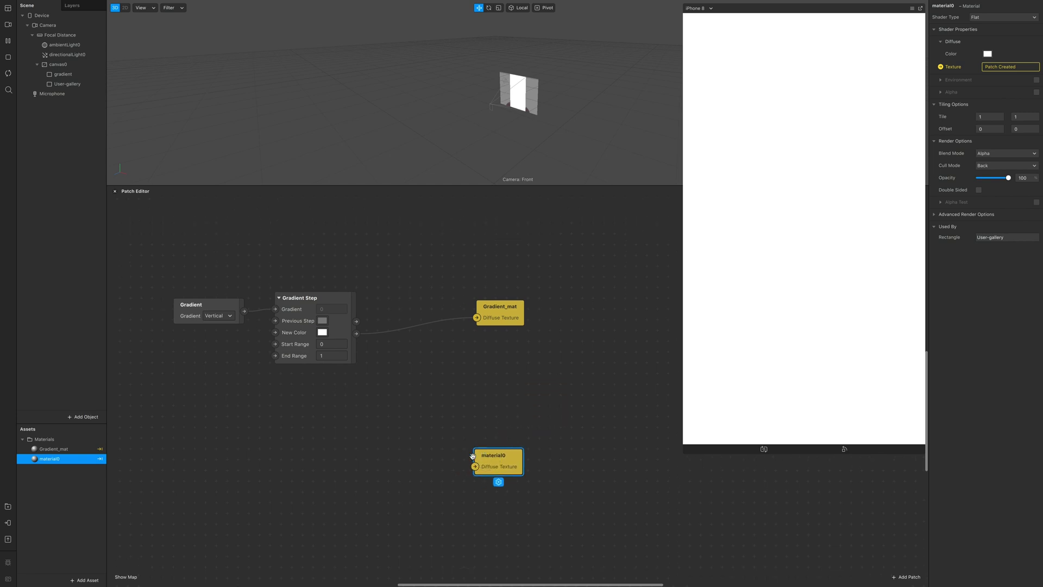
pyautogui.doubleClick(69, 461)
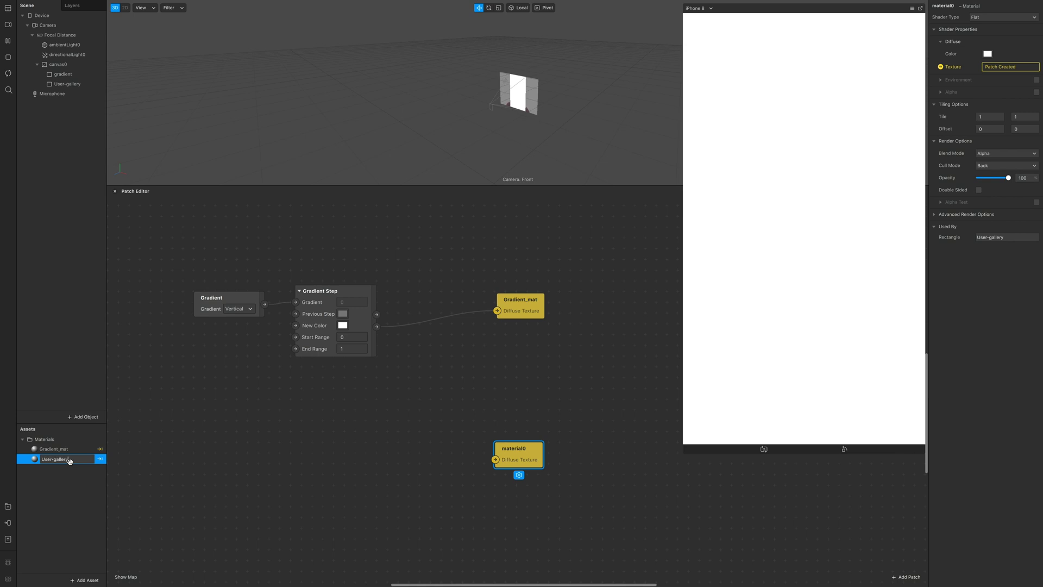
pyautogui.press('Return')
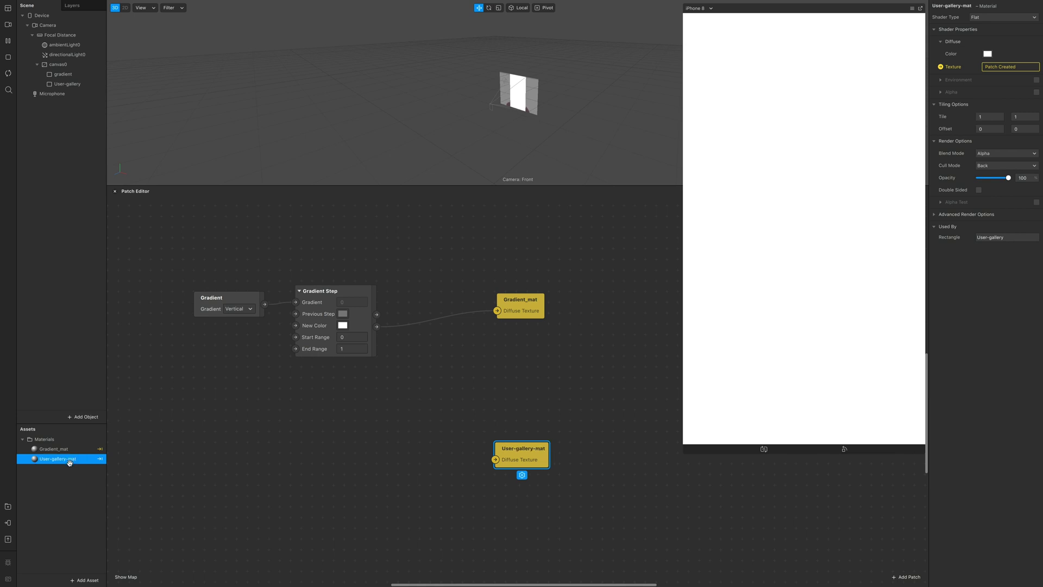
# - Set the effect's target platforms to Instagram only by removing Facebook
pyautogui.click(83, 579)
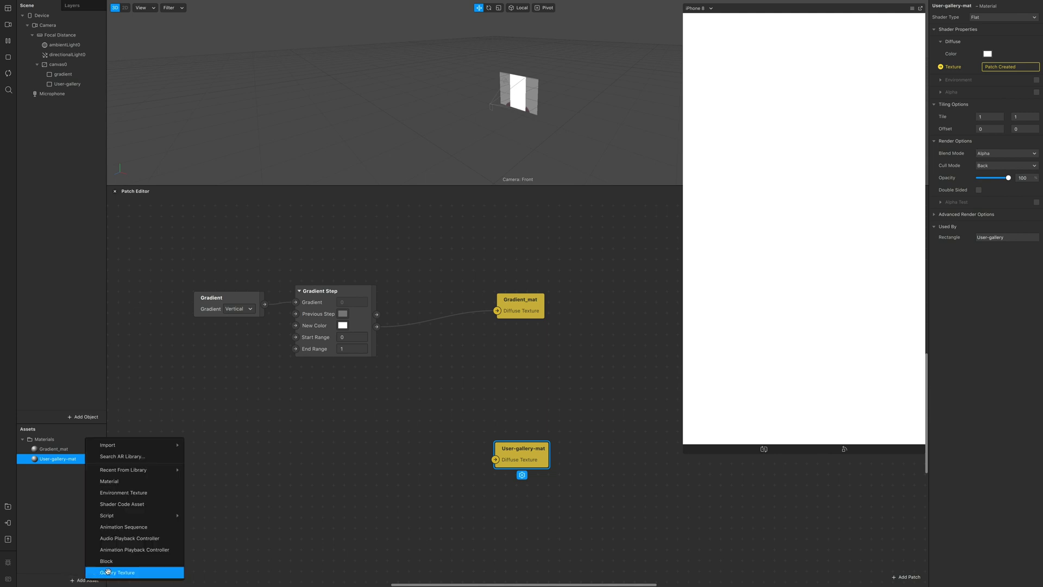
pyautogui.click(108, 573)
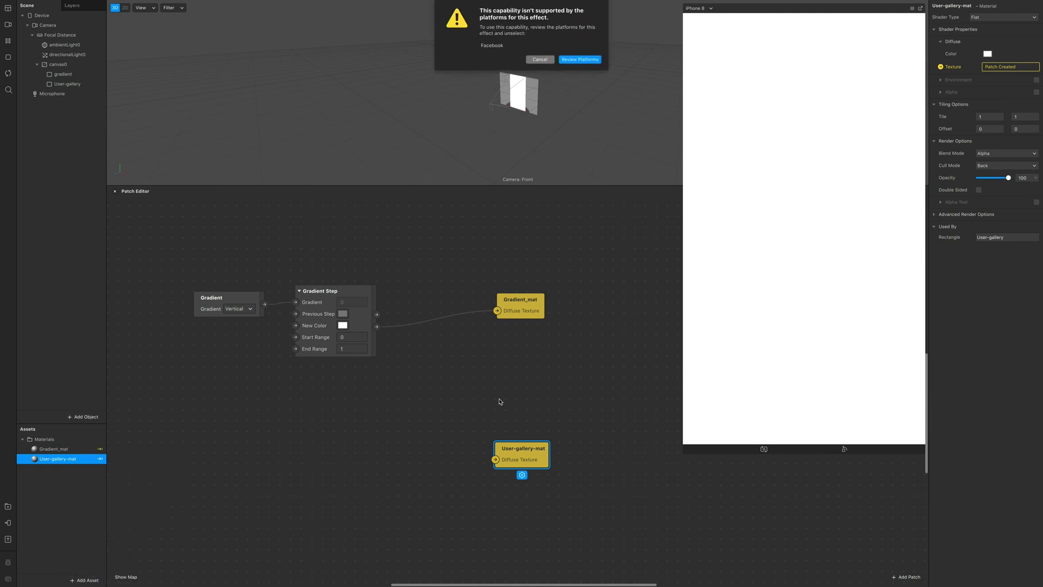
pyautogui.click(580, 60)
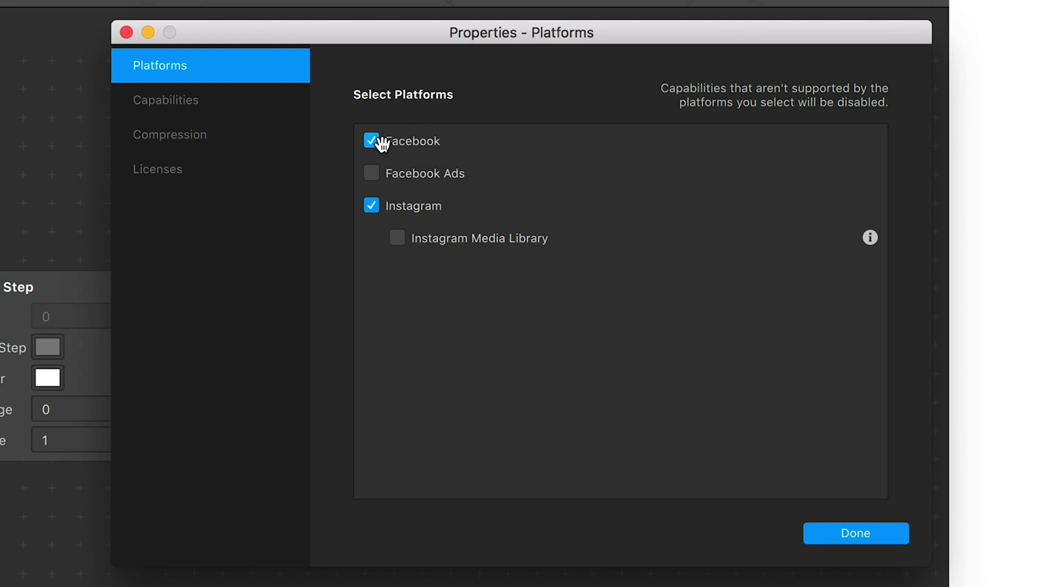
pyautogui.click(379, 141)
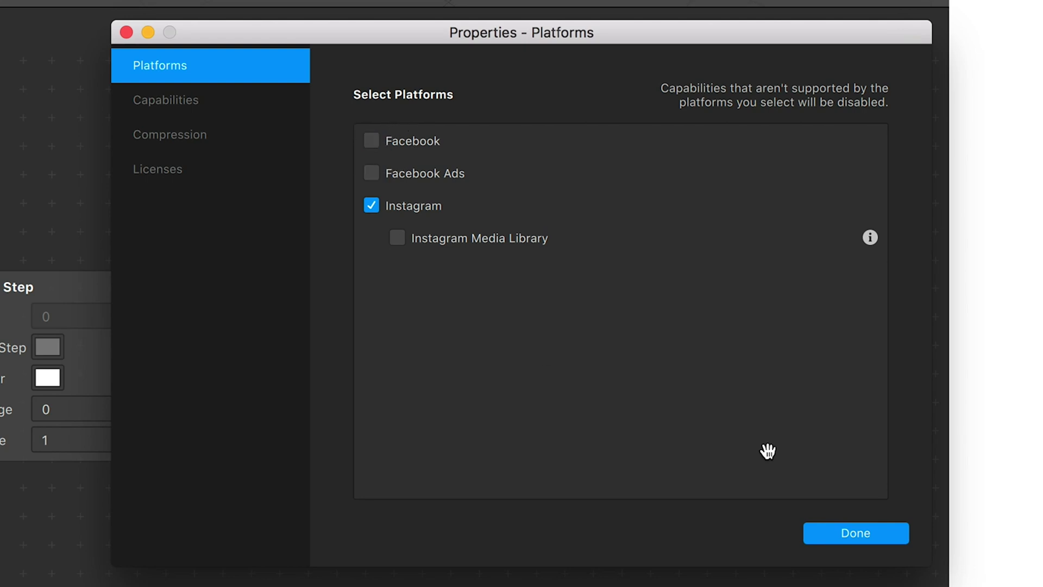
pyautogui.click(851, 533)
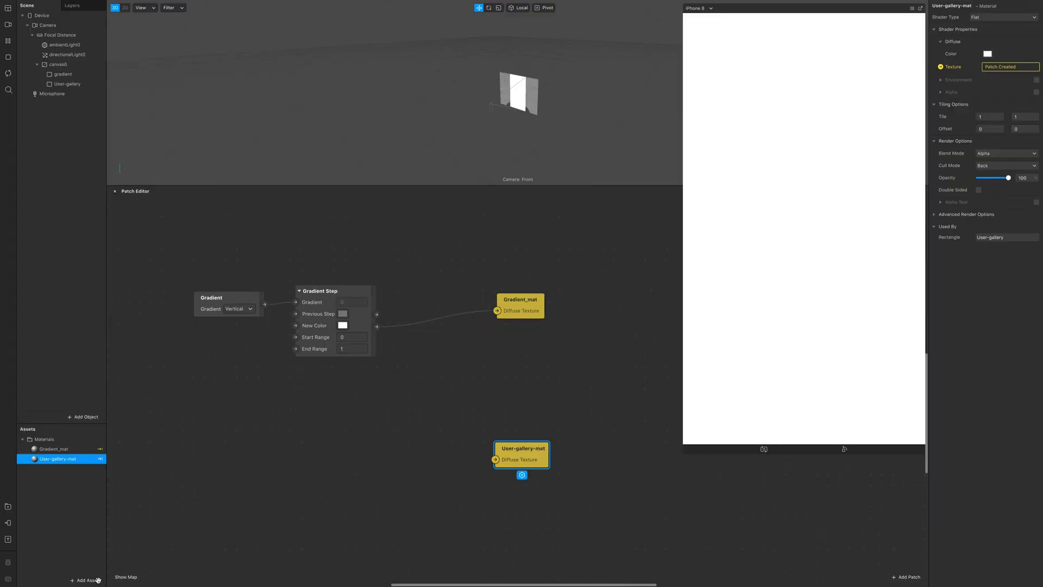
# - Add a gallery texture named galleryTexture0 and place it as a node in the patch graph
pyautogui.click(84, 579)
pyautogui.click(112, 571)
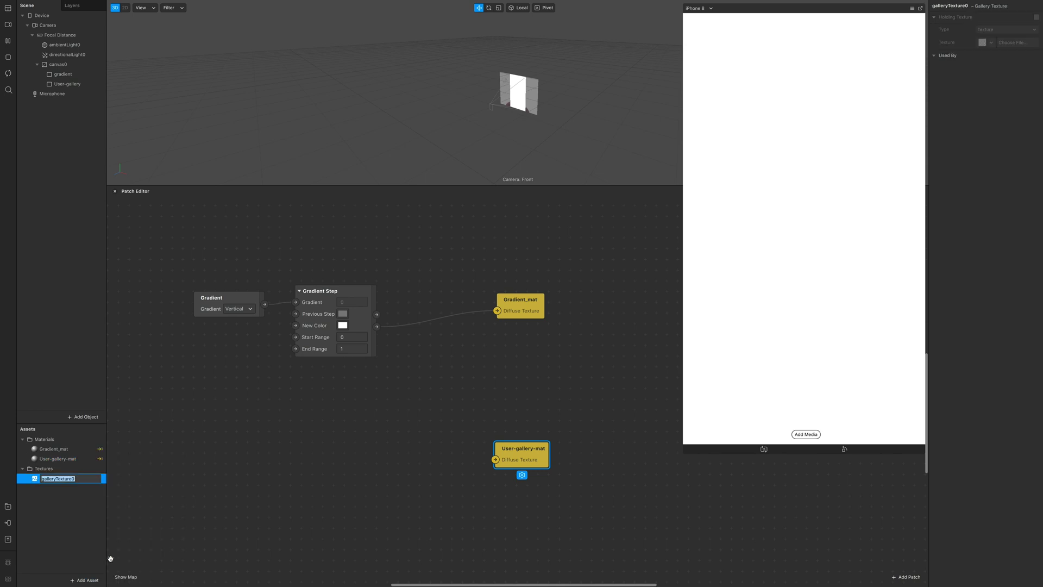
pyautogui.click(82, 512)
pyautogui.click(72, 477)
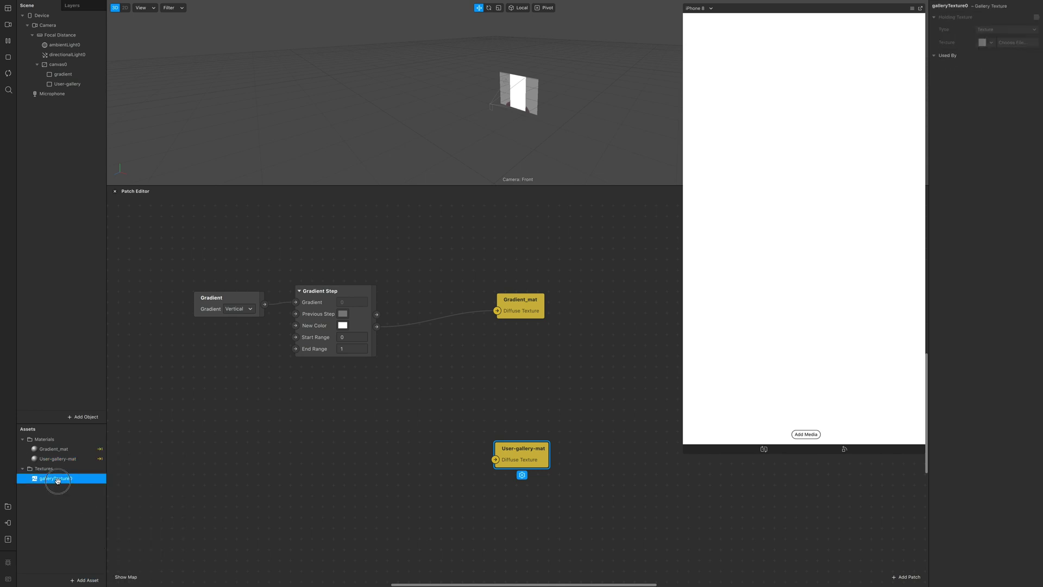
pyautogui.moveTo(65, 479); pyautogui.dragTo(495, 460)
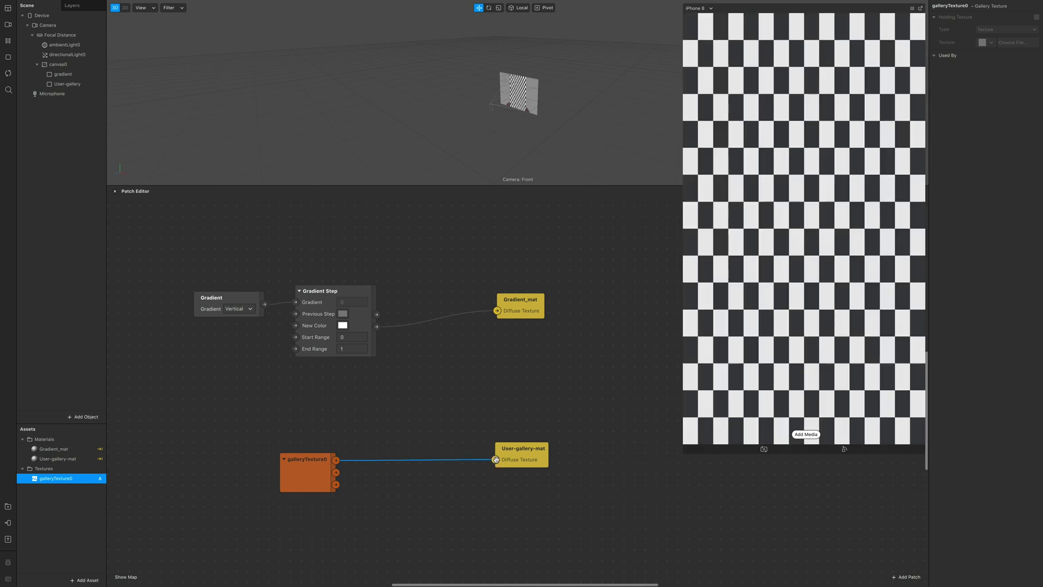
# - Load the city photo as the gallery texture image
pyautogui.click(810, 434)
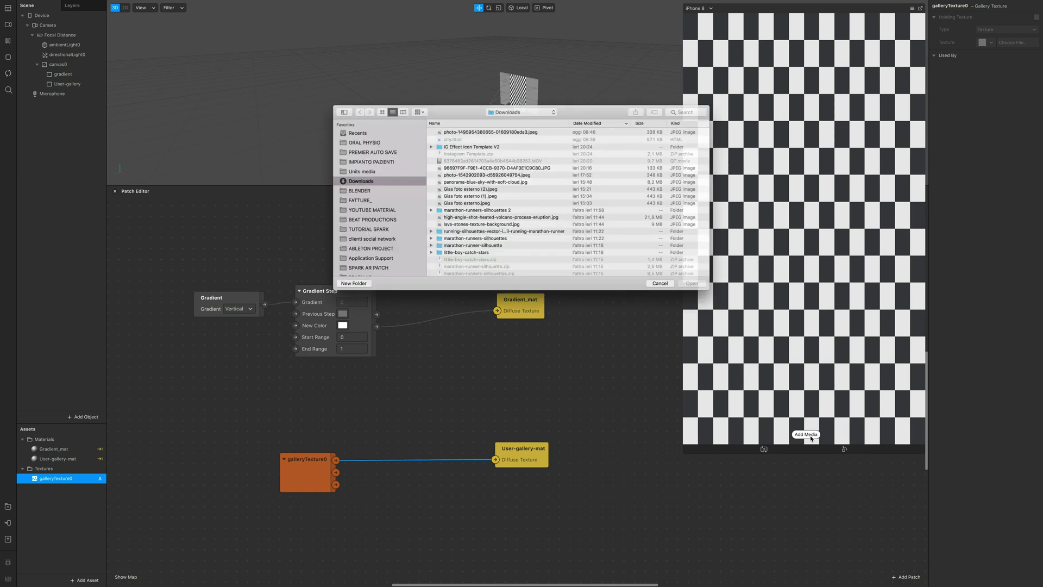
pyautogui.doubleClick(460, 125)
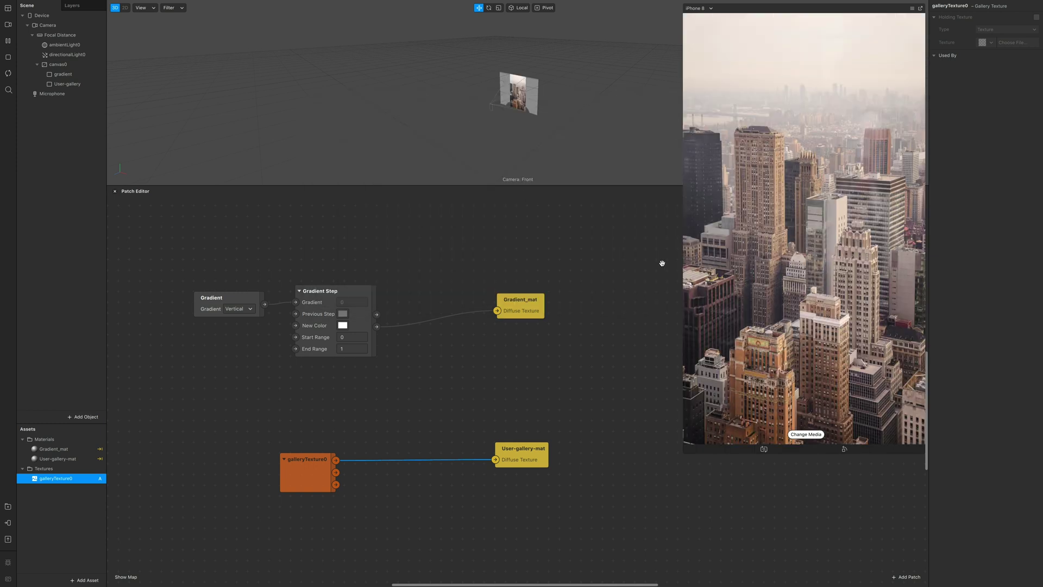
pyautogui.hscroll(1, 662, 263)
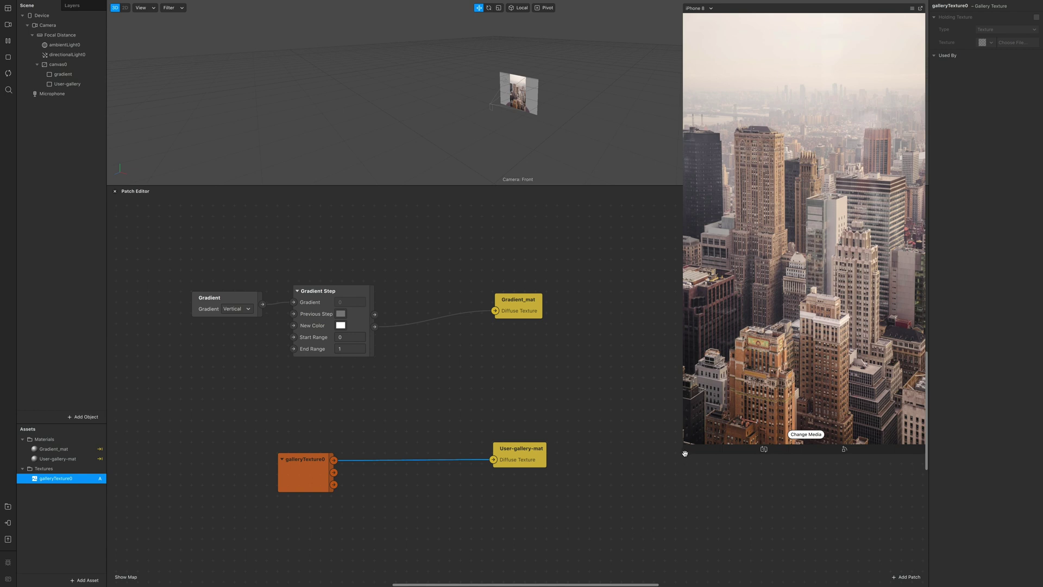
pyautogui.moveTo(684, 454); pyautogui.dragTo(674, 380)
# - Switch the simulator preview to Resizable Window and widen it
pyautogui.click(687, 8)
pyautogui.click(701, 26)
pyautogui.scroll(-3, 523, 462)
pyautogui.moveTo(523, 462); pyautogui.dragTo(678, 438)
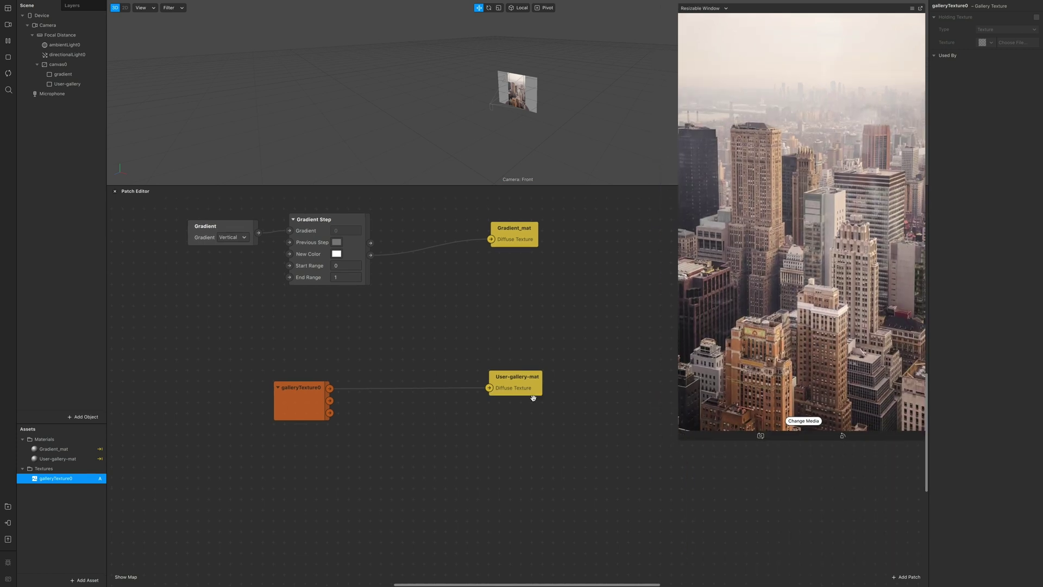
# - Move galleryTexture0 left and import the Fix_aspect_Ratio patch file into Assets
pyautogui.moveTo(419, 441); pyautogui.dragTo(539, 399)
pyautogui.moveTo(418, 367); pyautogui.dragTo(220, 359)
pyautogui.moveTo(79, 526)
pyautogui.mouseDown()
pyautogui.moveTo(136, 356)
pyautogui.moveTo(71, 543)
pyautogui.moveTo(69, 526)
pyautogui.mouseUp()
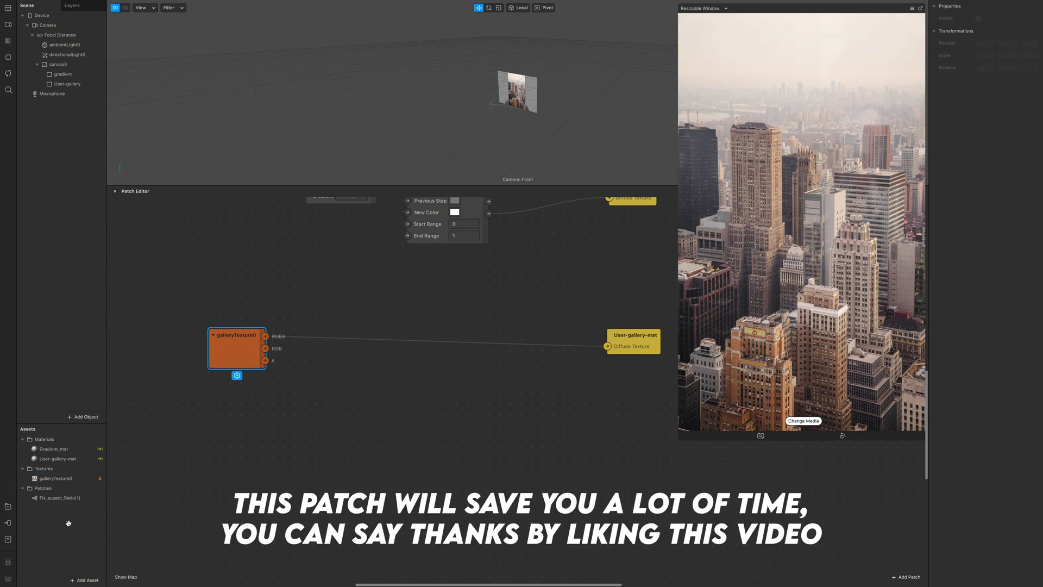
# - Place the Fix_aspect_Ratio patch in the patch graph
pyautogui.click(63, 498)
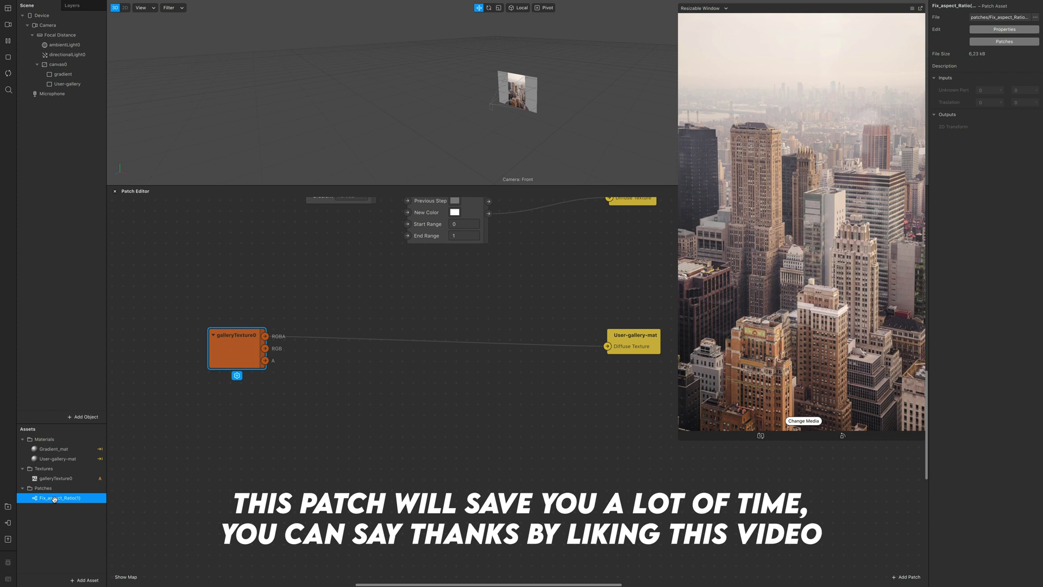
pyautogui.moveTo(56, 499); pyautogui.dragTo(365, 432)
pyautogui.click(373, 377)
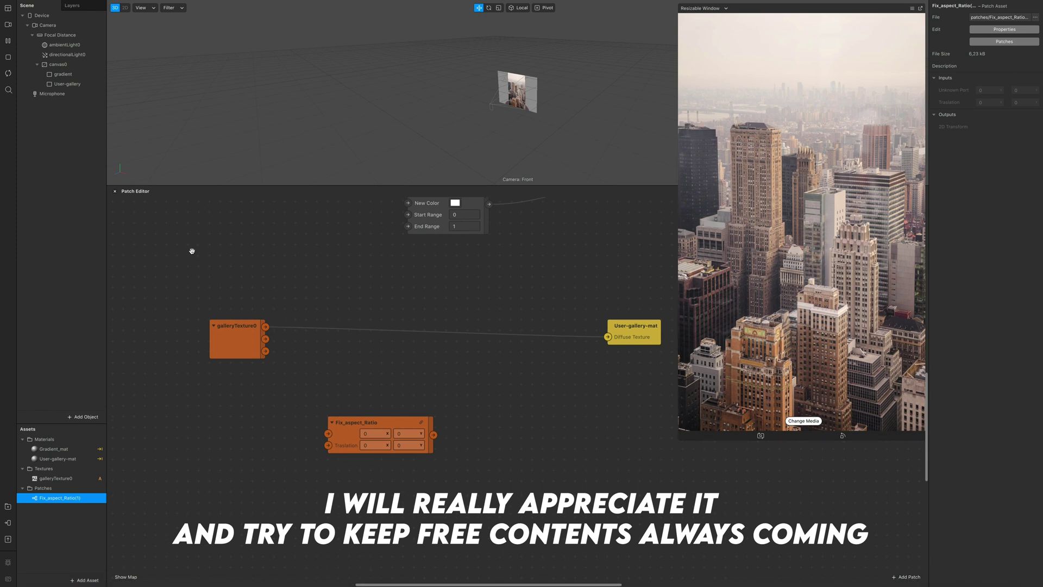
pyautogui.scroll(-1, 186, 245)
# - Create a Device patch and place it left of Fix_aspect_Ratio
pyautogui.click(72, 15)
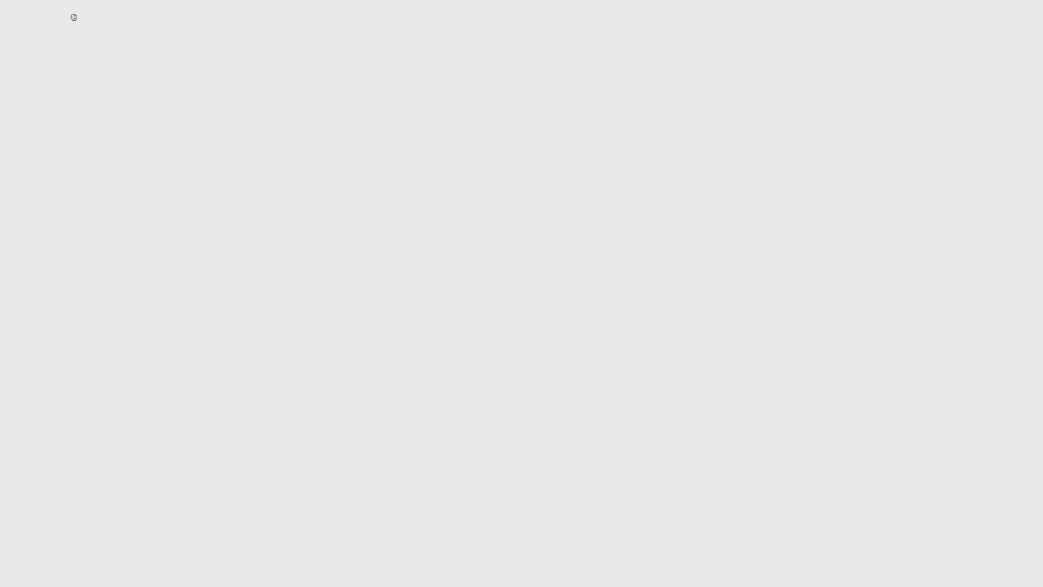
pyautogui.rightClick(72, 23)
pyautogui.click(68, 15)
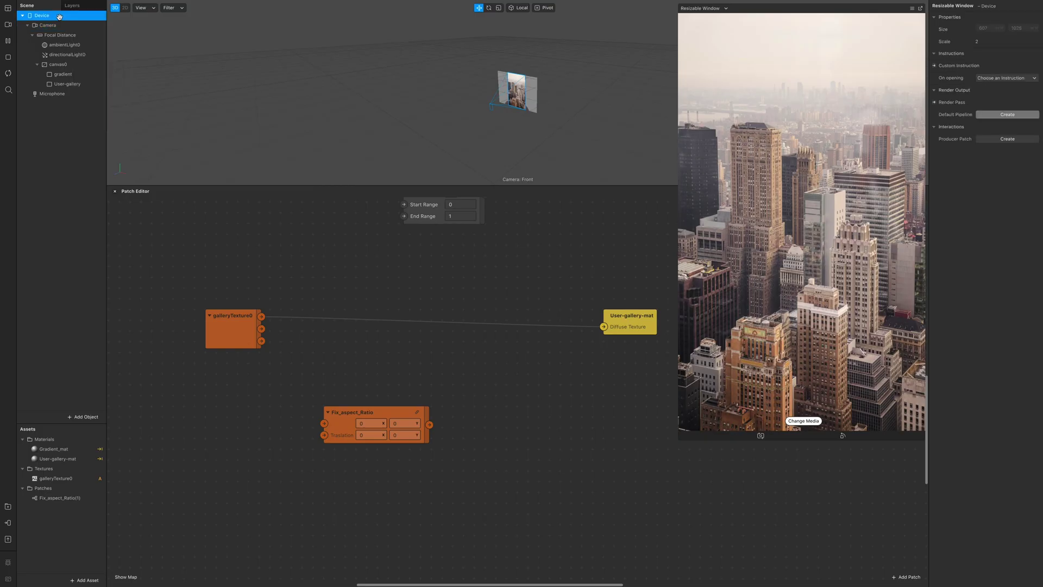
pyautogui.rightClick(64, 16)
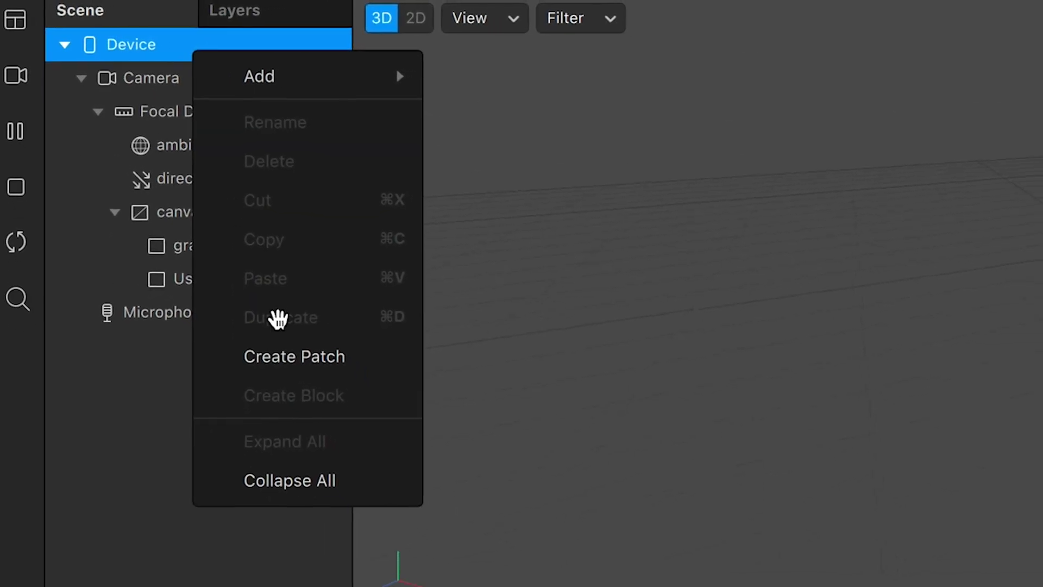
pyautogui.click(293, 363)
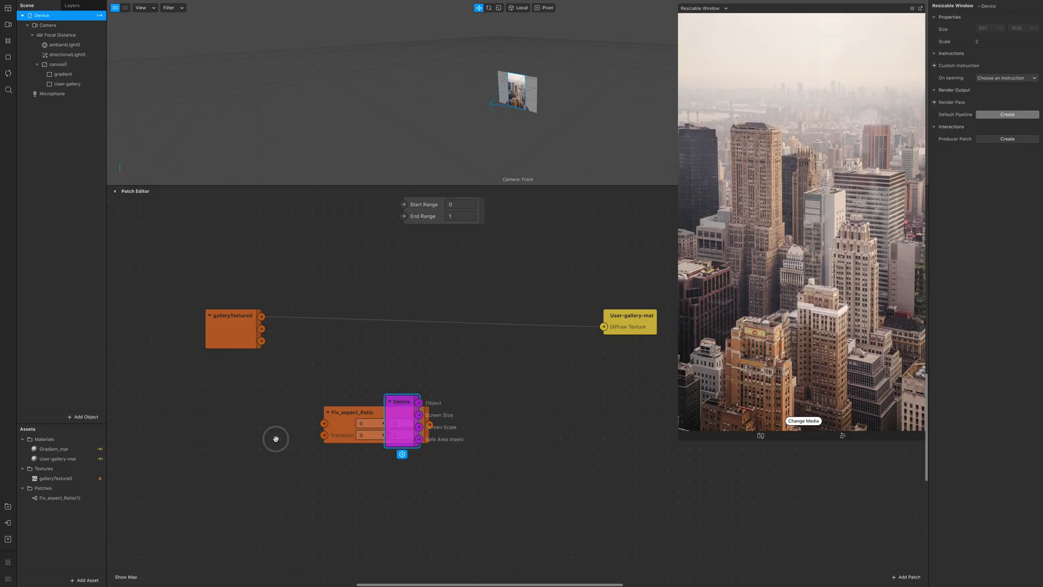
pyautogui.moveTo(275, 436); pyautogui.dragTo(185, 464)
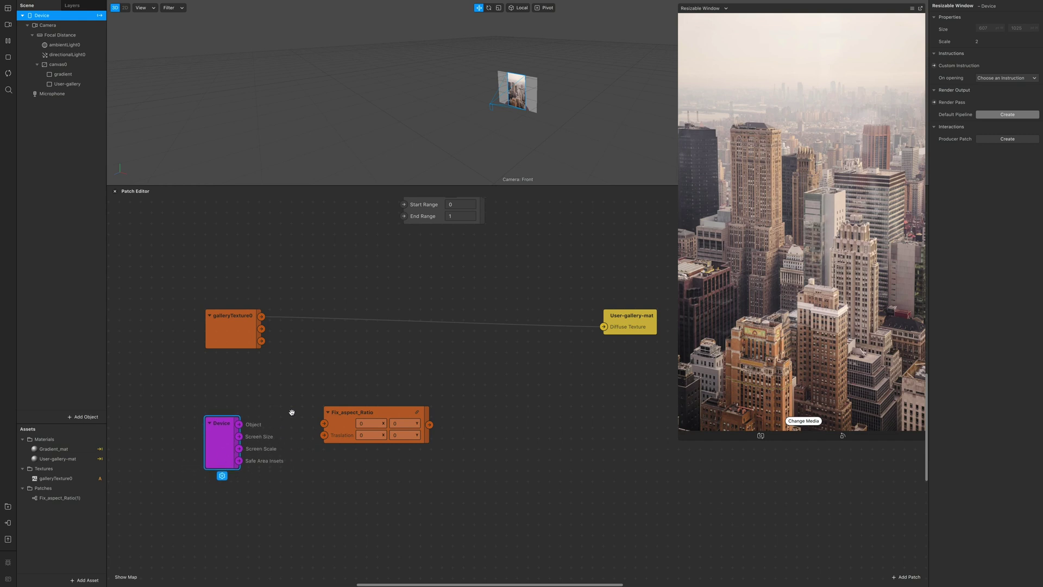
# - Set the simulator preview device to iPhone 8
pyautogui.click(726, 10)
pyautogui.moveTo(722, 10)
pyautogui.click(766, 11)
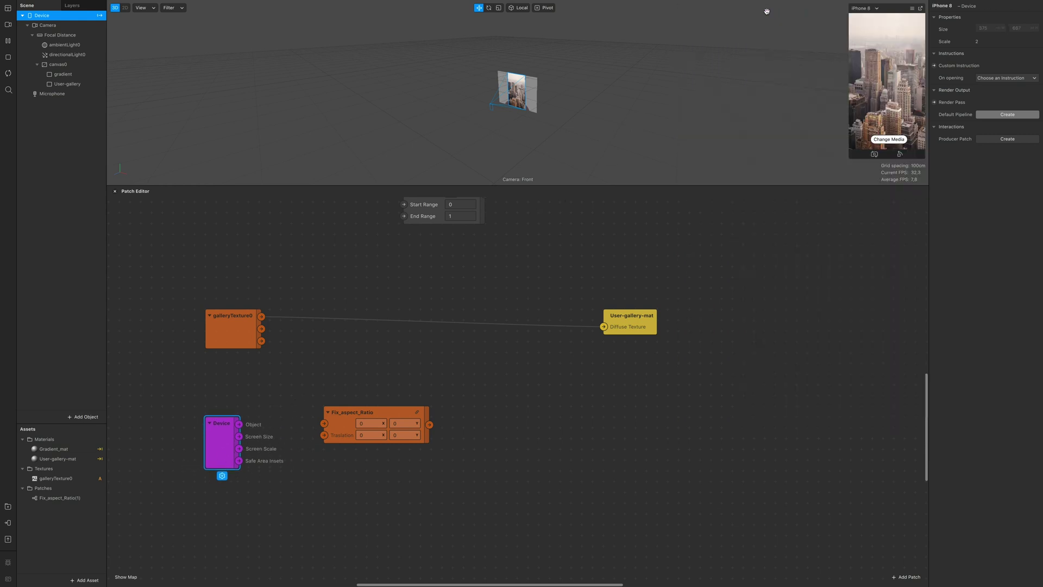
pyautogui.click(657, 224)
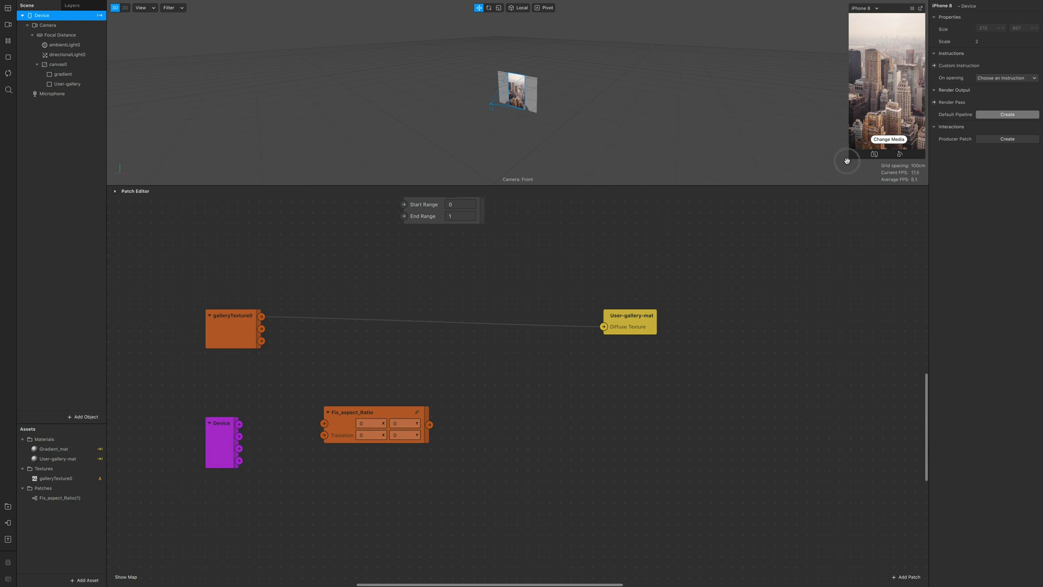
# - Feed Device's Screen Size into the Fix_aspect_Ratio patch
pyautogui.moveTo(847, 166); pyautogui.dragTo(670, 322)
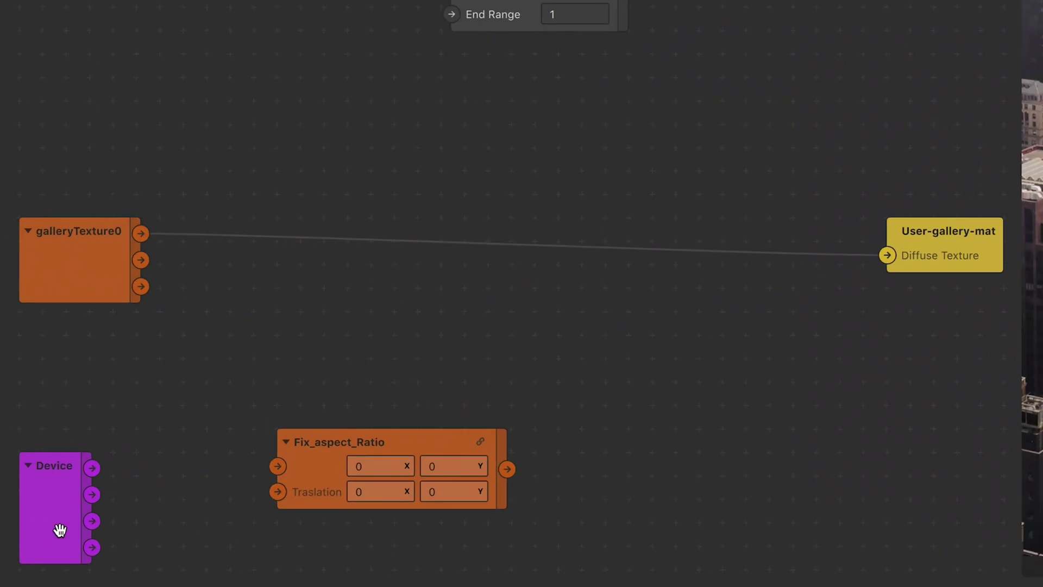
pyautogui.moveTo(92, 468); pyautogui.dragTo(247, 454)
pyautogui.moveTo(92, 493); pyautogui.dragTo(277, 466)
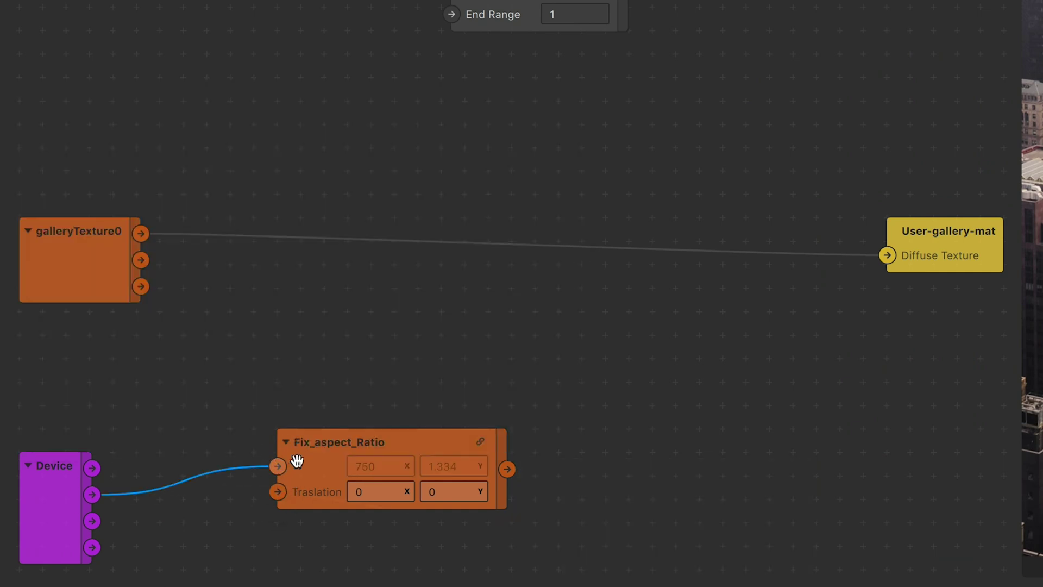
# - Add a Texture Transform patch after galleryTexture0
pyautogui.scroll(2, 437, 545)
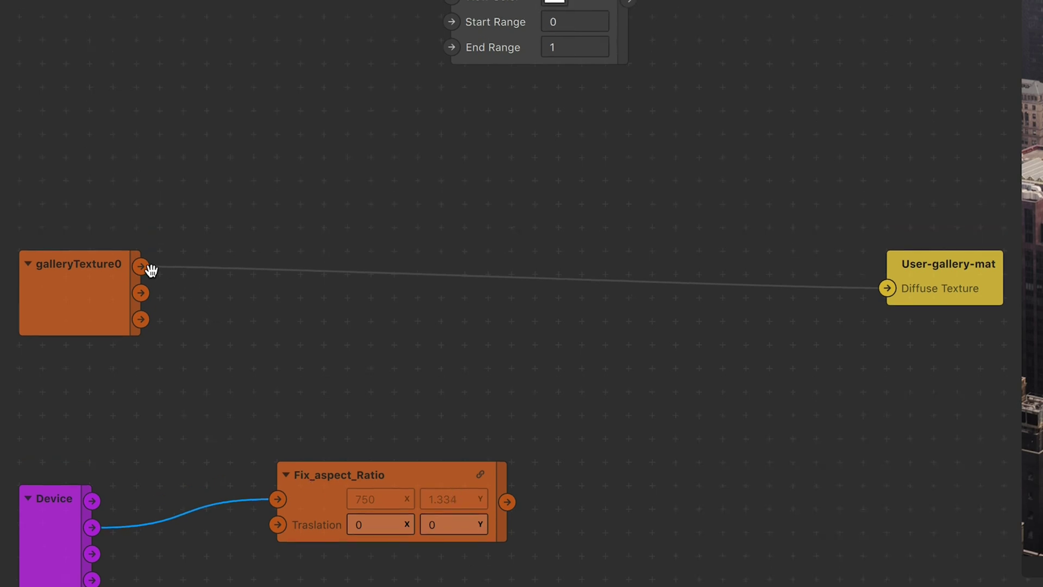
pyautogui.moveTo(151, 270); pyautogui.dragTo(350, 376)
pyautogui.write('texture')
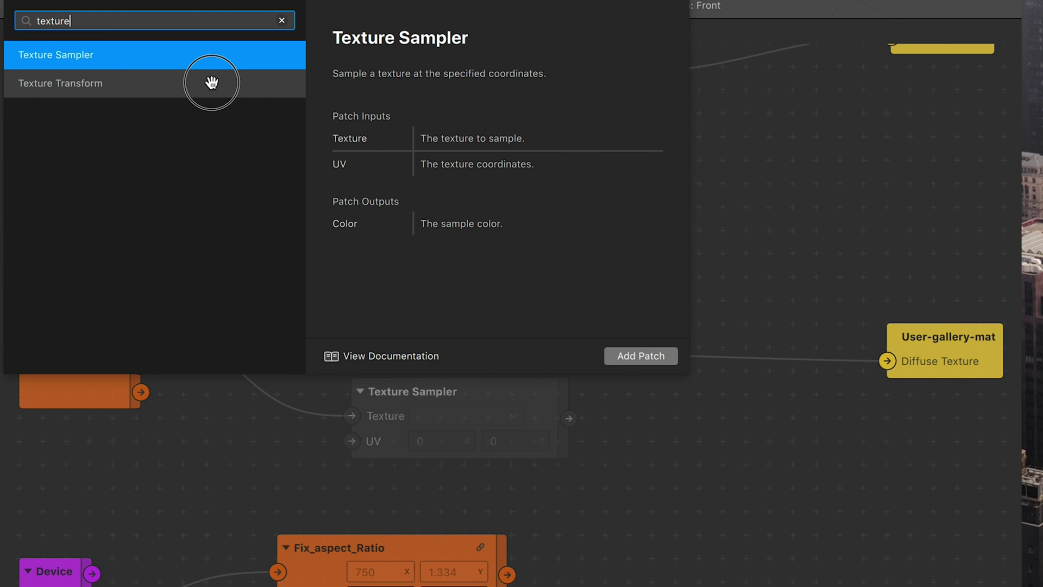
pyautogui.click(211, 82)
pyautogui.click(449, 384)
# - Drive Texture Transform with Fix_aspect_Ratio and wire its output to User-gallery-mat's Diffuse Texture
pyautogui.scroll(-5, 543, 298)
pyautogui.moveTo(512, 404); pyautogui.dragTo(395, 262)
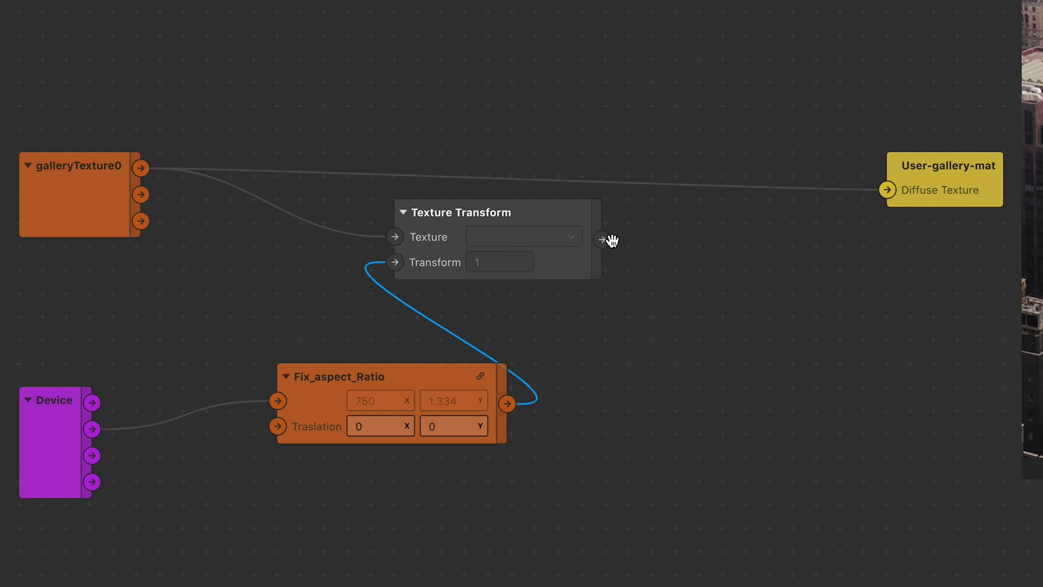
pyautogui.moveTo(602, 240); pyautogui.dragTo(768, 216)
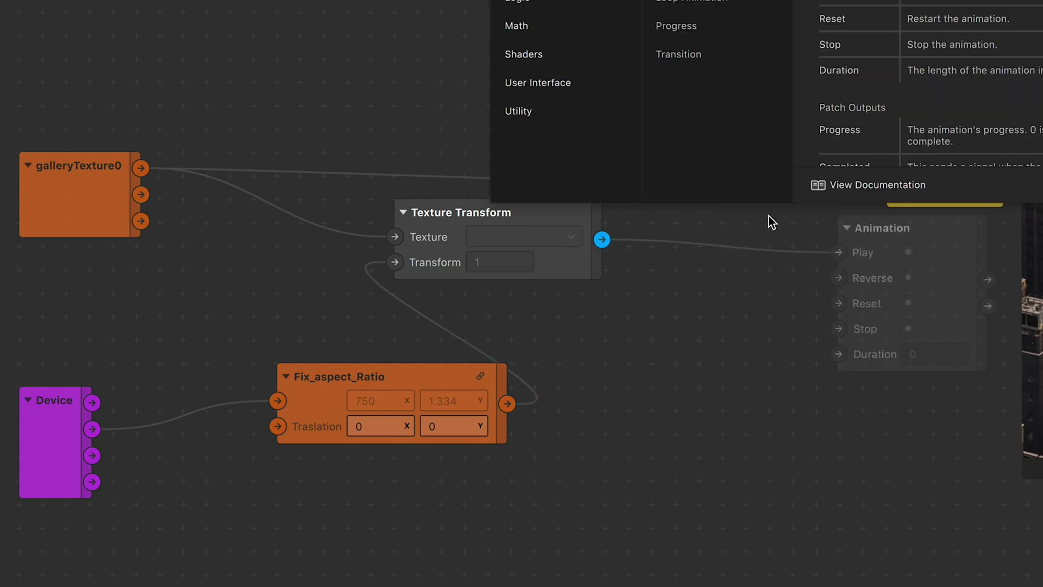
pyautogui.click(655, 296)
pyautogui.moveTo(603, 239); pyautogui.dragTo(887, 195)
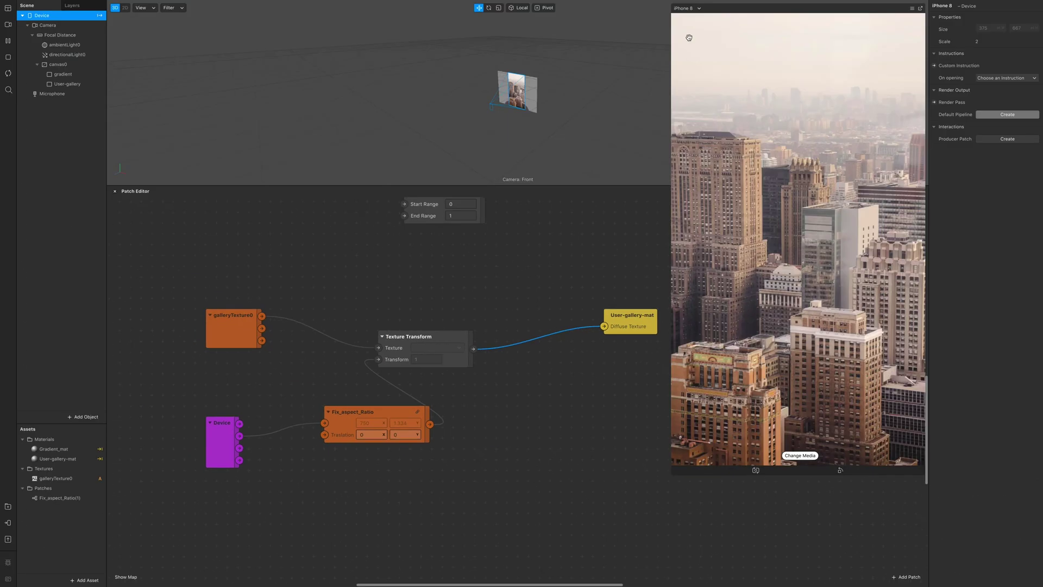
# - Switch the simulator from iPhone 8 to Resizable Window
pyautogui.click(683, 12)
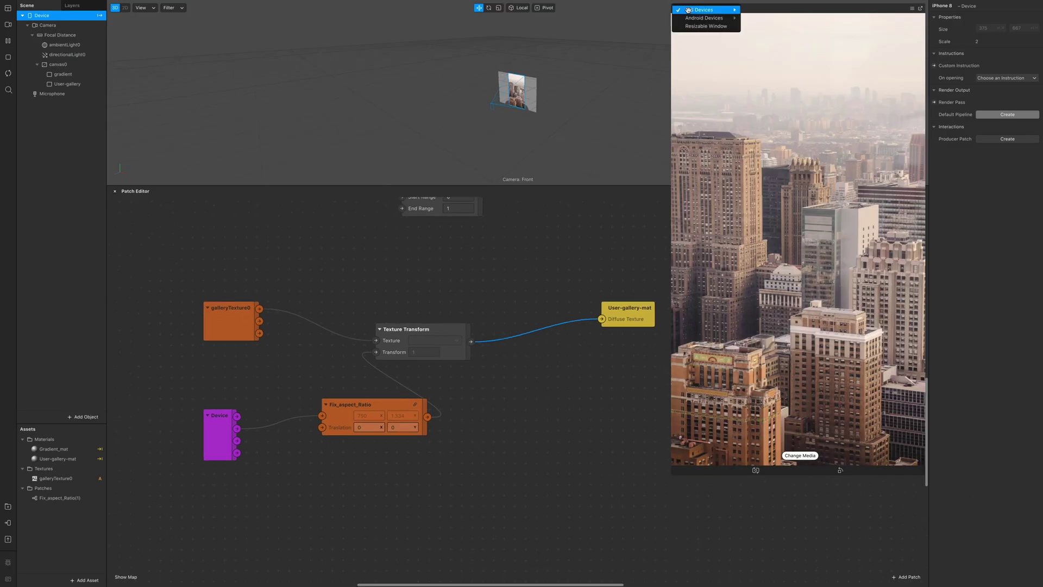
pyautogui.click(683, 10)
pyautogui.click(688, 30)
# - Resize the preview window to about 816 by 1069 and pan the patch graph
pyautogui.moveTo(645, 422); pyautogui.dragTo(306, 404)
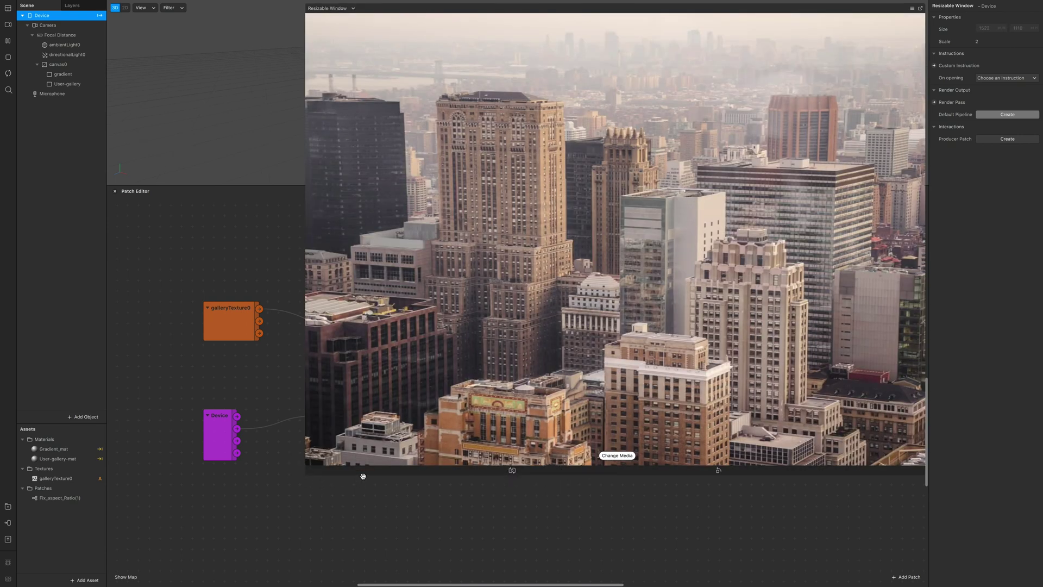
pyautogui.moveTo(363, 474); pyautogui.dragTo(363, 584)
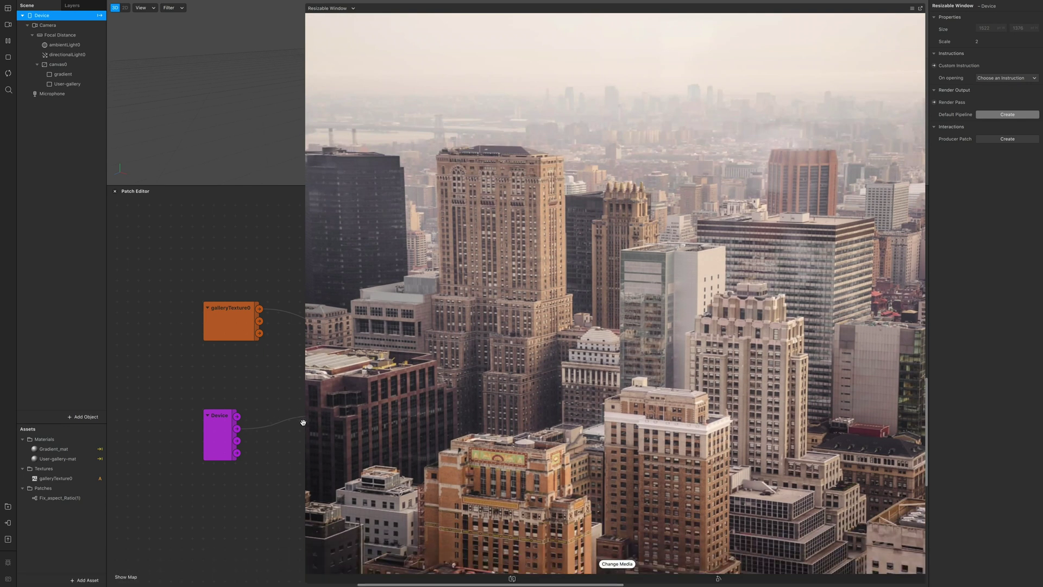
pyautogui.moveTo(314, 432); pyautogui.dragTo(493, 435)
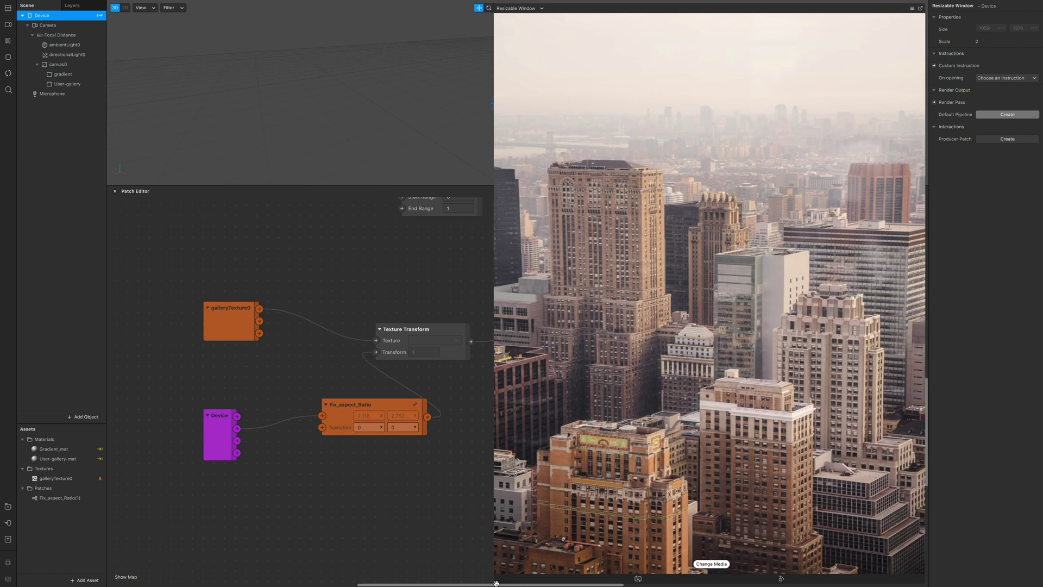
pyautogui.moveTo(496, 582); pyautogui.dragTo(539, 448)
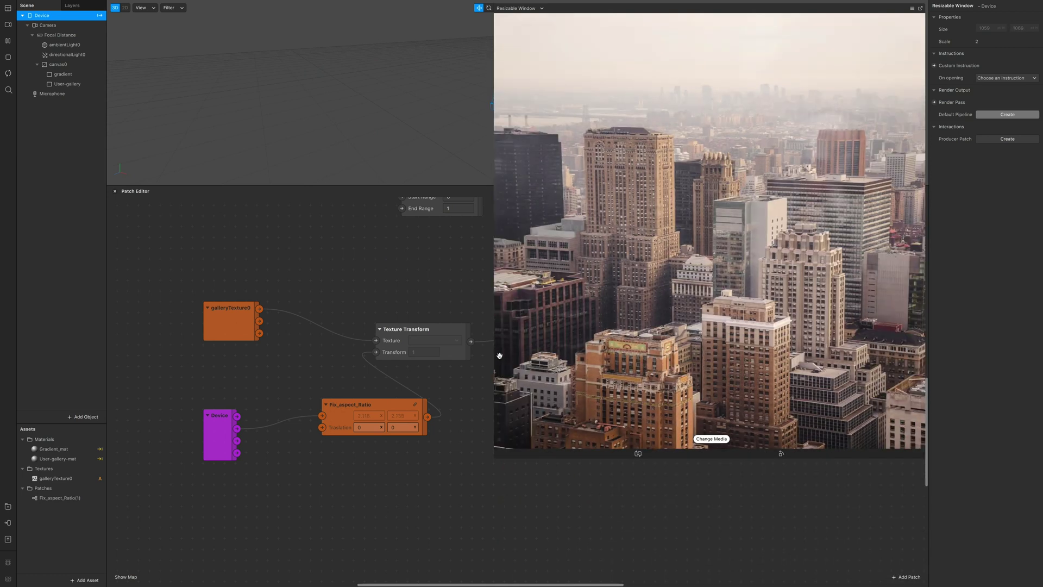
pyautogui.moveTo(494, 355); pyautogui.dragTo(596, 340)
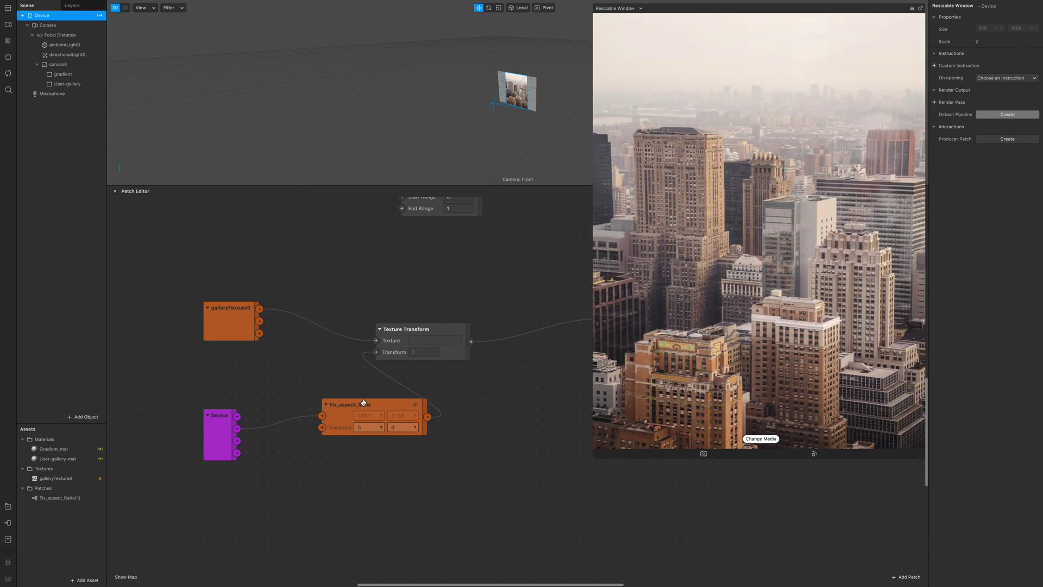
pyautogui.scroll(-3, 374, 402)
pyautogui.moveTo(262, 278); pyautogui.dragTo(224, 278)
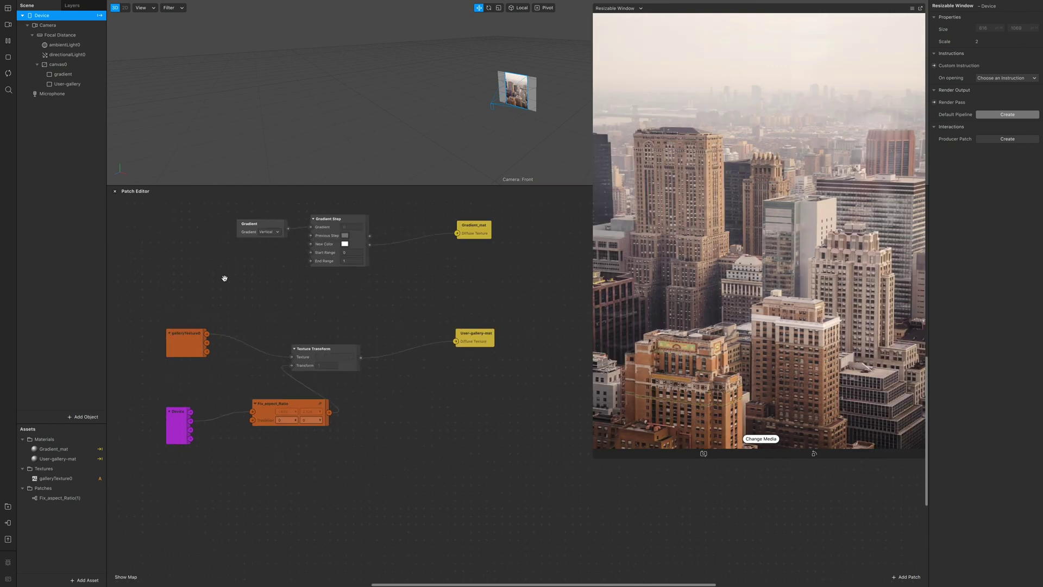
pyautogui.hscroll(-1, 260, 414)
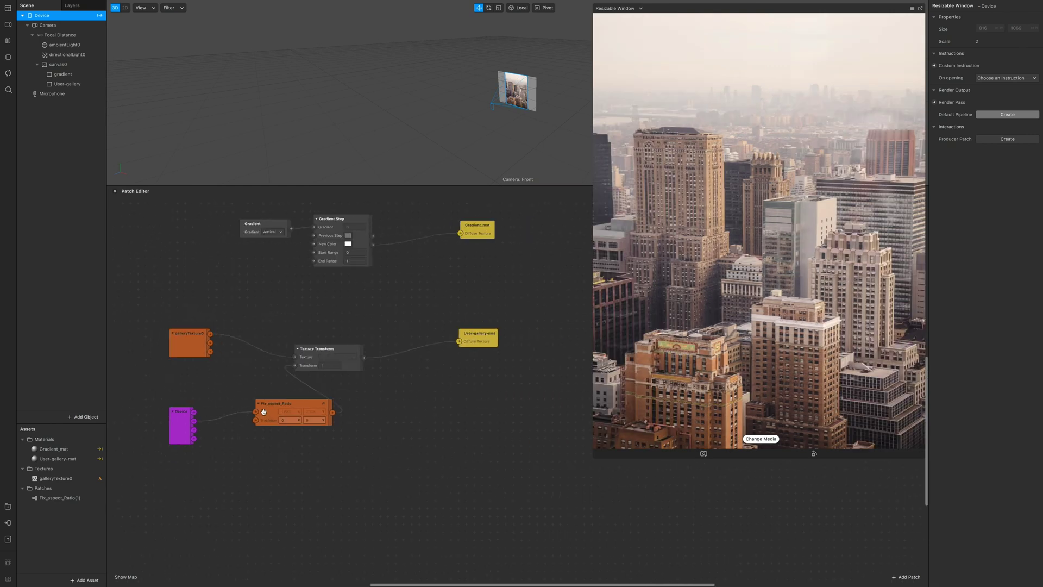
# - Import the free Adjust Colors shader from the AR Library's Patch Assets > Shaders collection
pyautogui.click(89, 580)
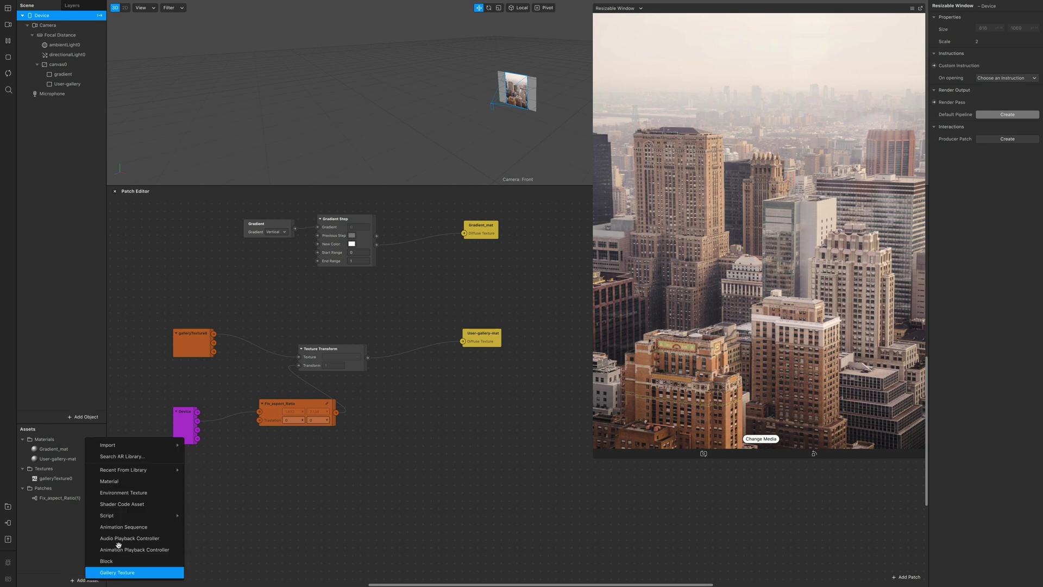
pyautogui.click(169, 455)
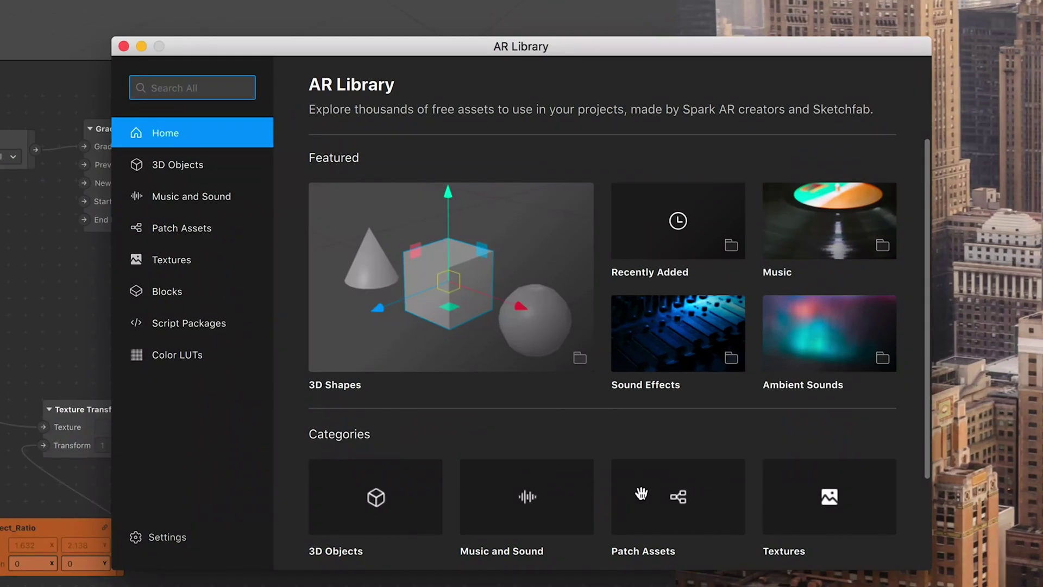
pyautogui.click(641, 493)
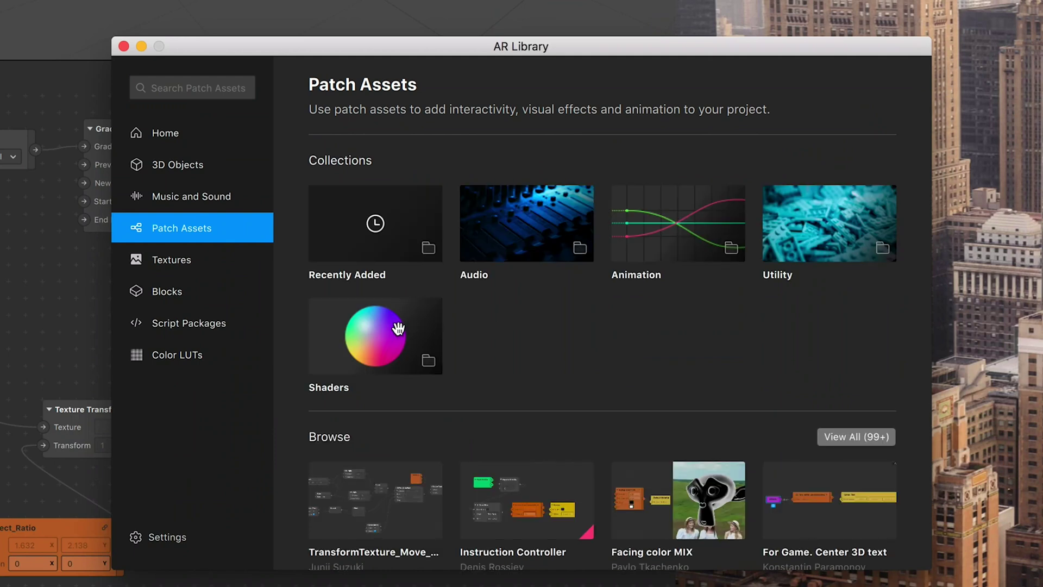
pyautogui.click(398, 328)
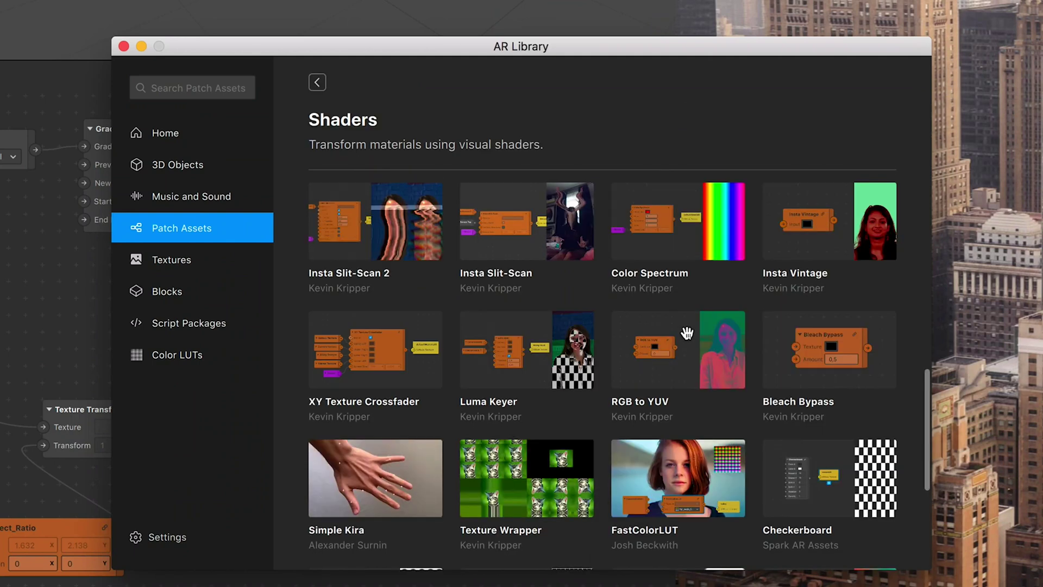
pyautogui.scroll(3, 687, 333)
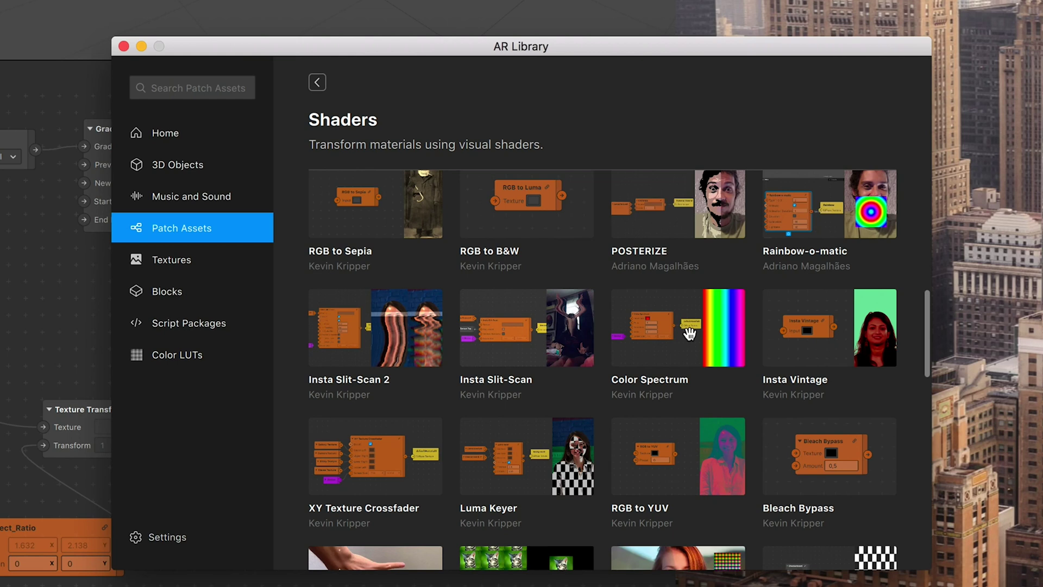
pyautogui.scroll(-10, 688, 333)
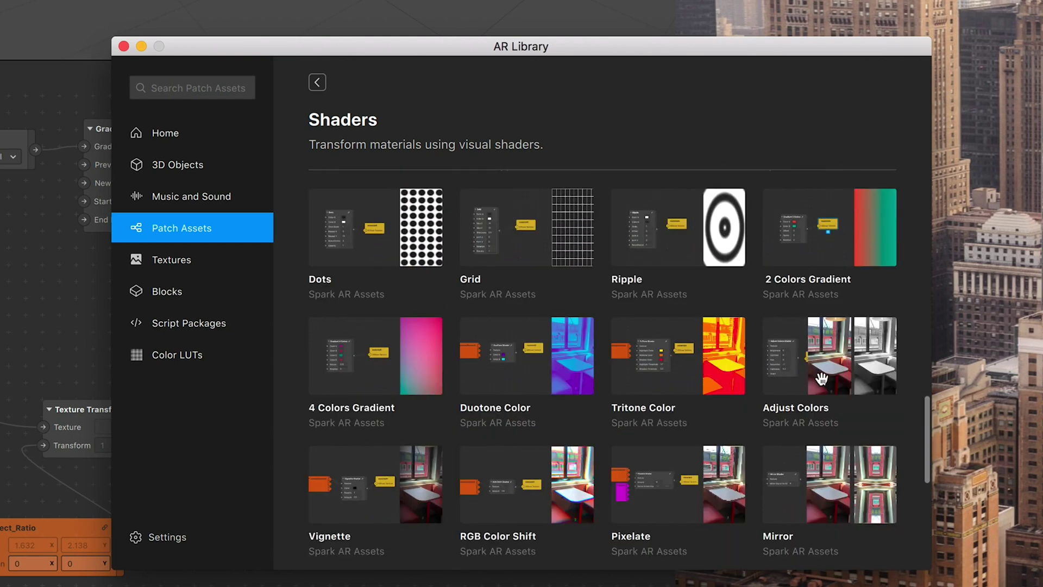
pyautogui.click(821, 375)
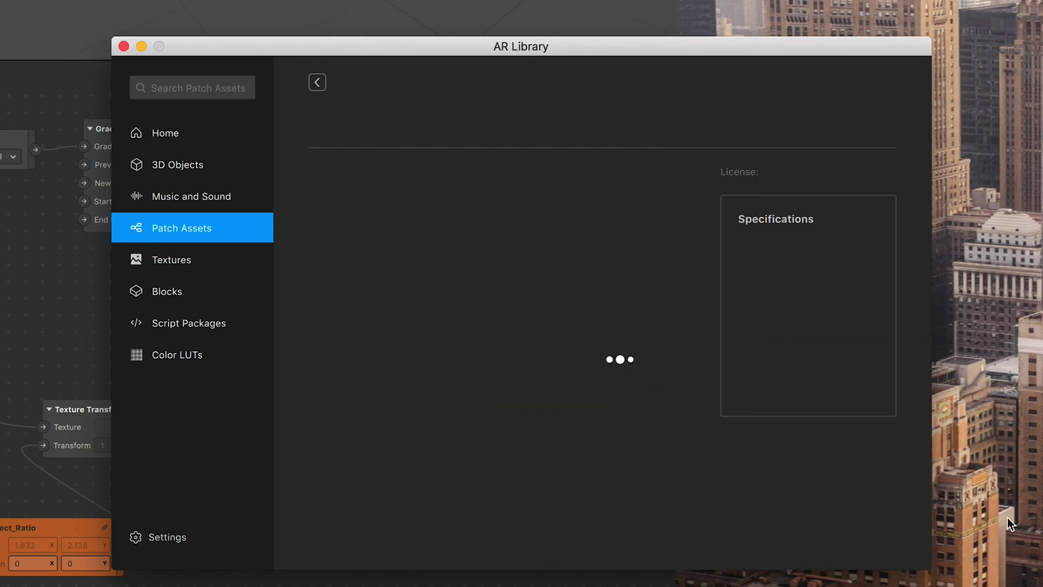
pyautogui.click(836, 119)
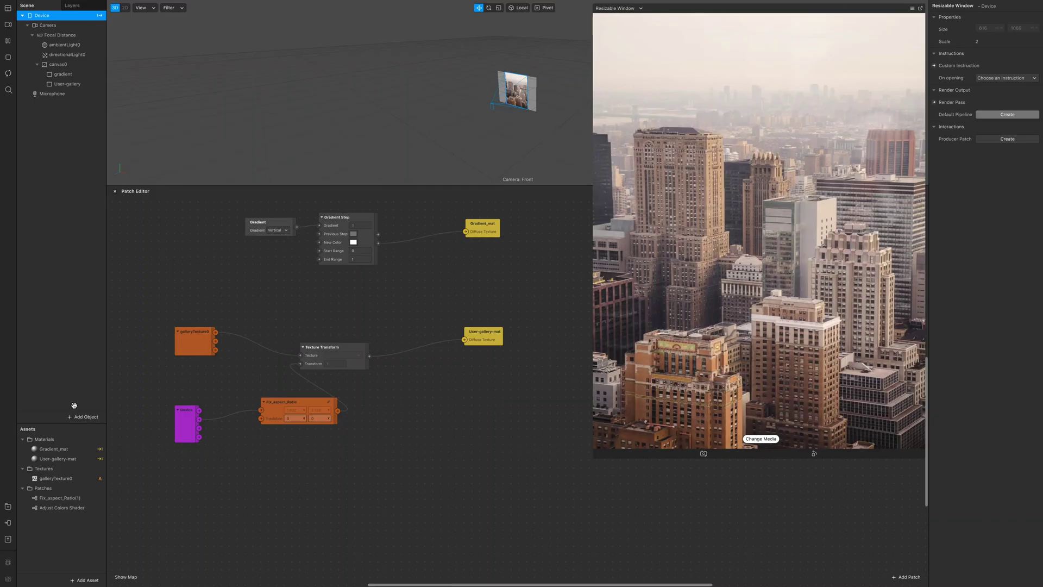
# - Place the Adjust Colors Shader beside galleryTexture0 and wire its output into Texture Transform
pyautogui.moveTo(68, 506); pyautogui.dragTo(270, 308)
pyautogui.moveTo(205, 340); pyautogui.dragTo(165, 338)
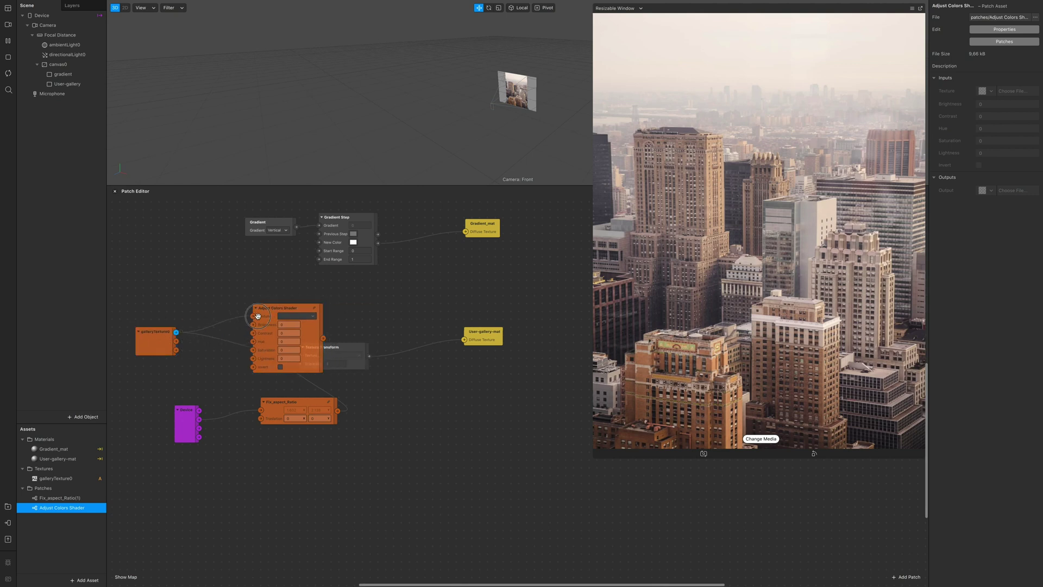
pyautogui.hscroll(5, 267, 324)
pyautogui.moveTo(293, 339); pyautogui.dragTo(354, 314)
pyautogui.moveTo(263, 328); pyautogui.dragTo(295, 323)
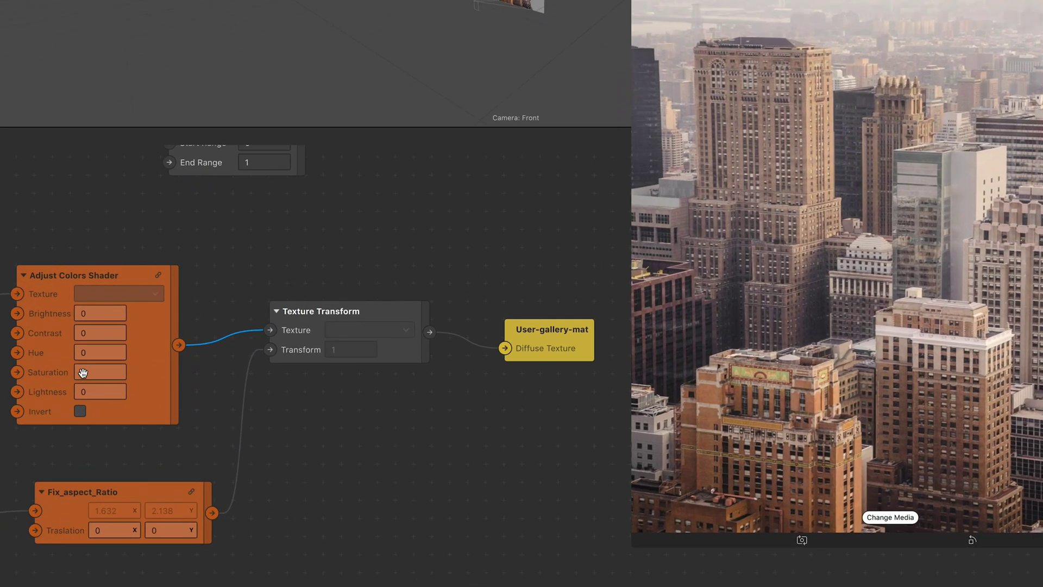
# - Set the shader's Saturation to -1, briefly toggling colour inversion on and off
pyautogui.click(225, 340)
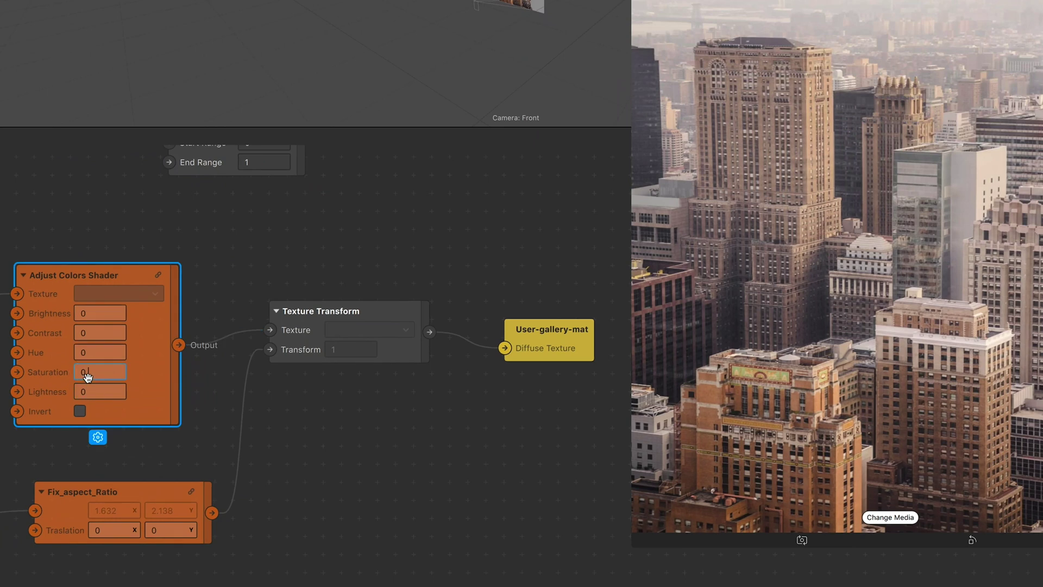
pyautogui.press('Return')
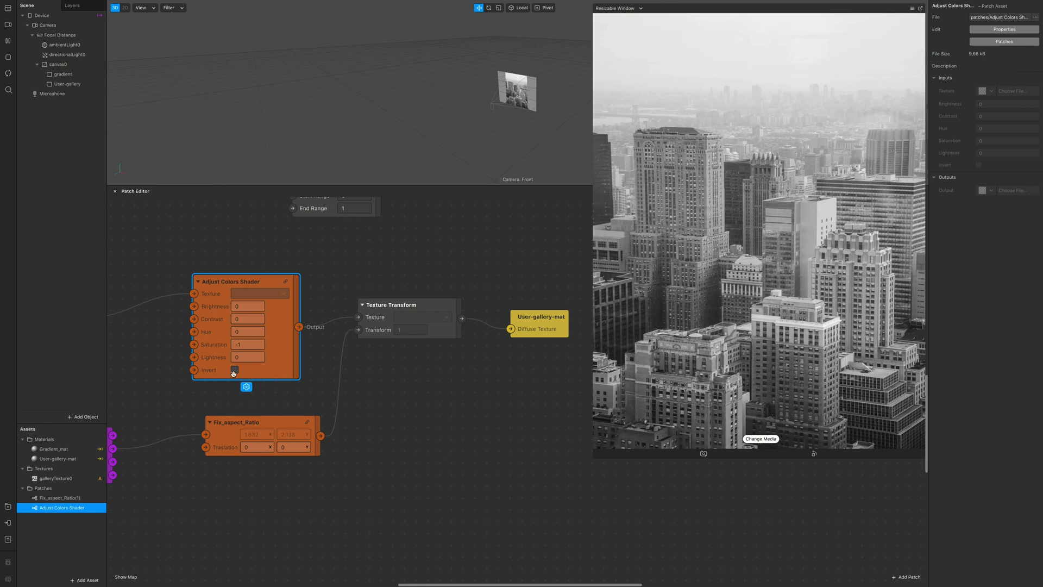
pyautogui.click(234, 370)
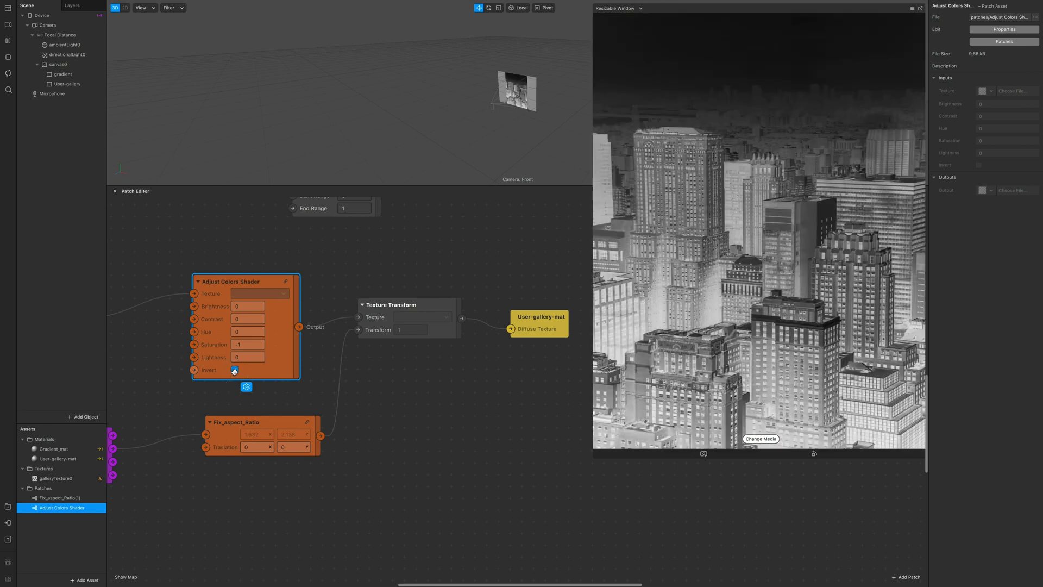
pyautogui.click(234, 370)
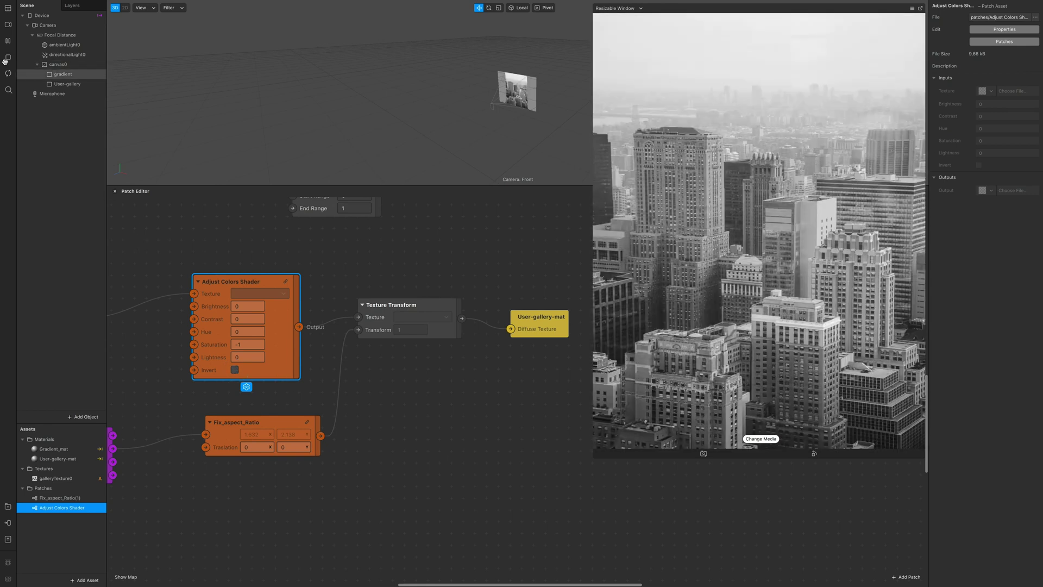
pyautogui.click(57, 459)
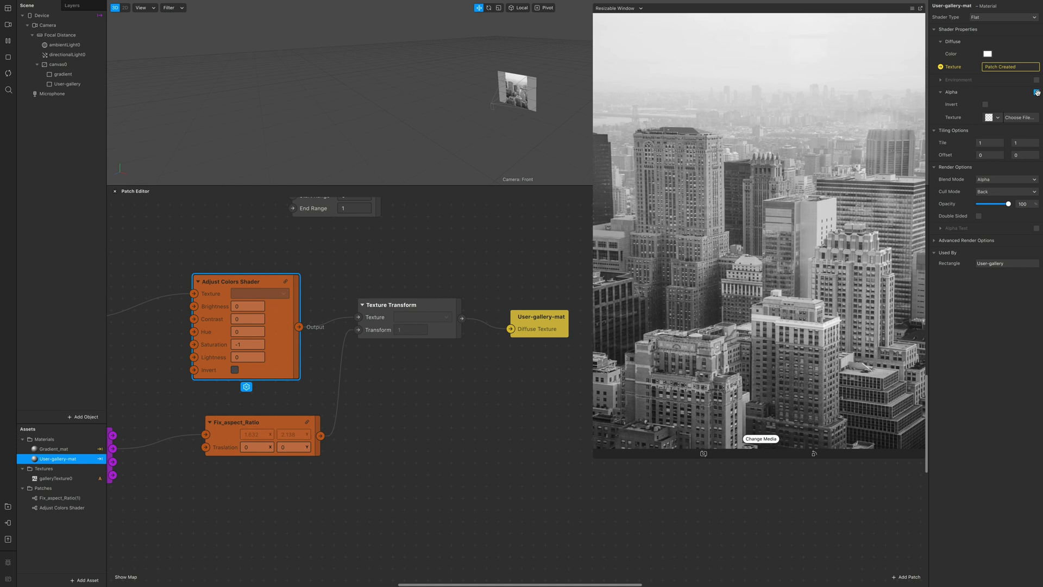
# - Add a Person segmentation texture to the Camera's texture extraction
pyautogui.click(82, 26)
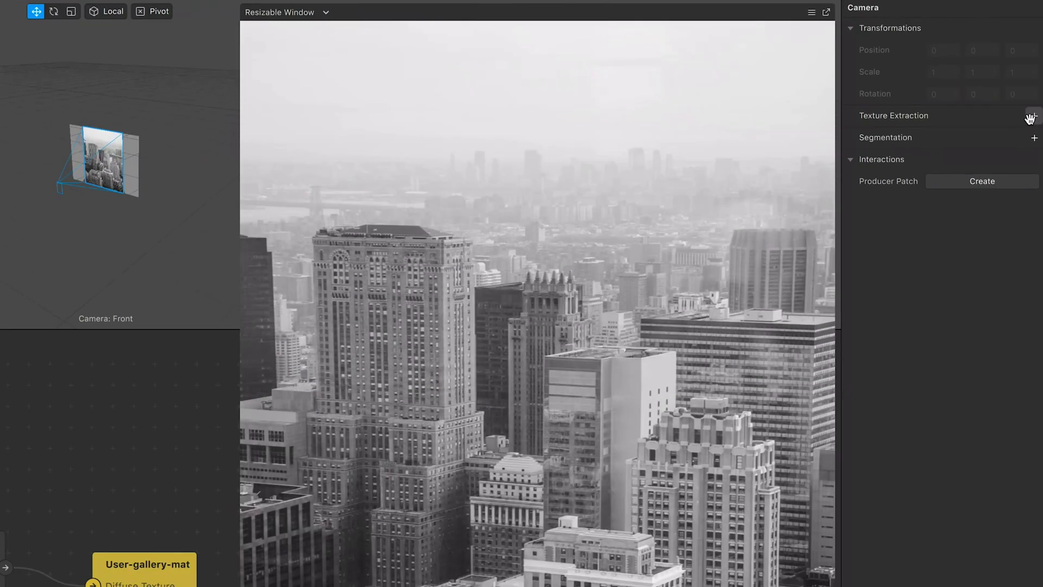
pyautogui.click(1036, 66)
pyautogui.click(1035, 161)
pyautogui.click(1009, 185)
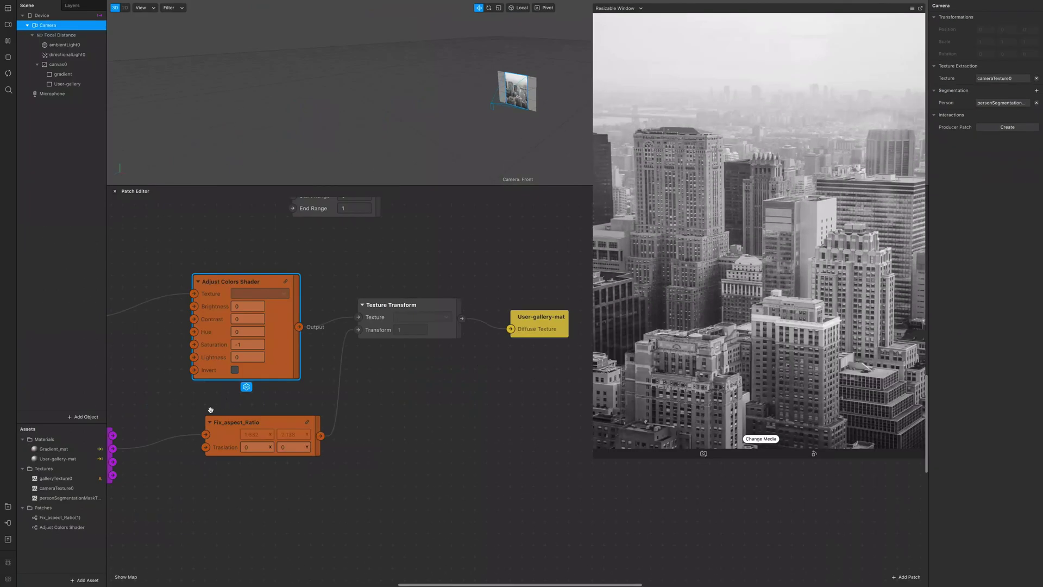
# - Set User-gallery-mat's Alpha Texture to personSegmentationMaskTexture0
pyautogui.click(93, 459)
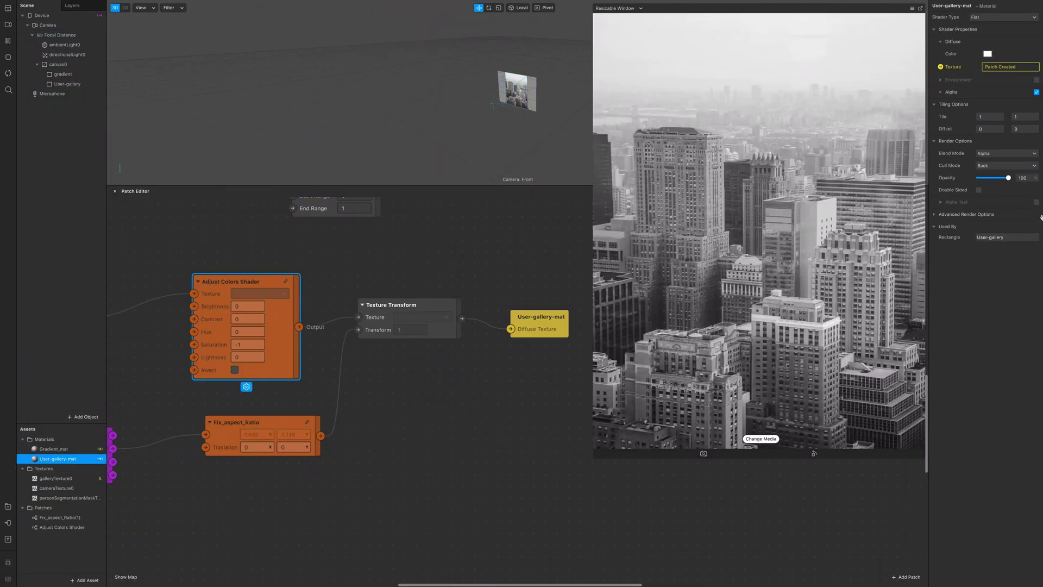
pyautogui.click(940, 93)
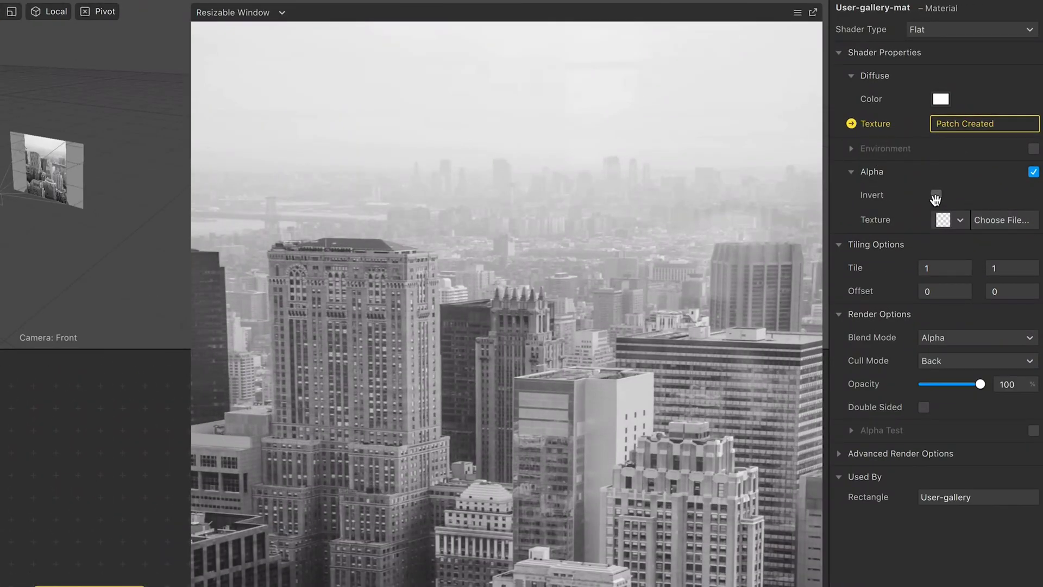
pyautogui.click(946, 221)
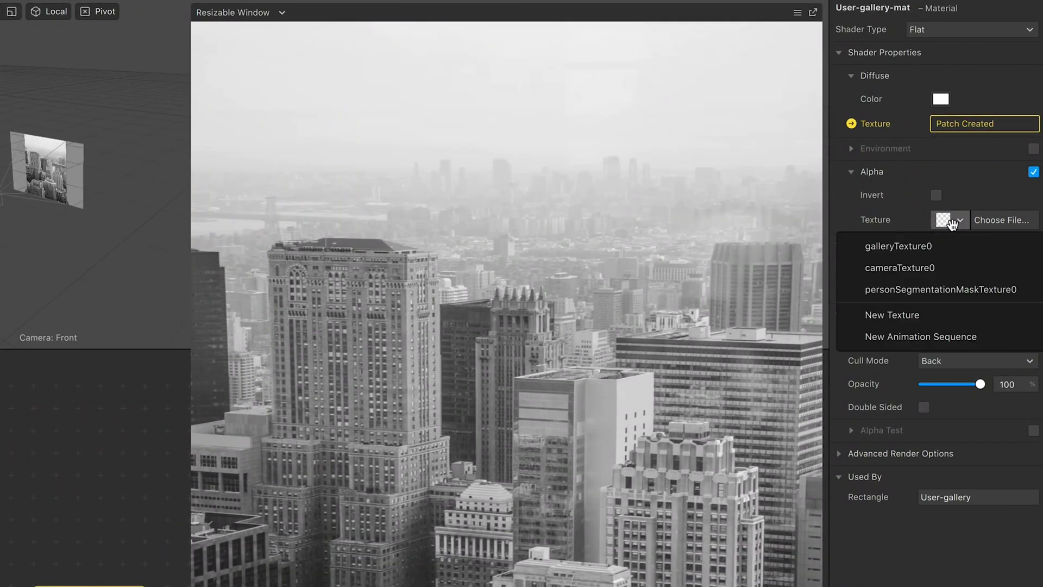
pyautogui.click(937, 289)
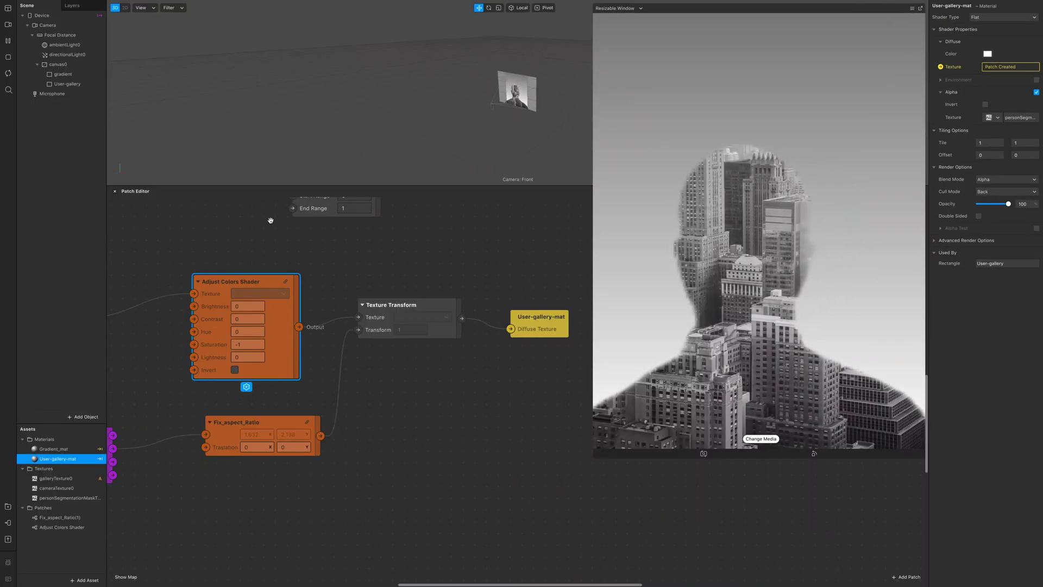
pyautogui.click(66, 84)
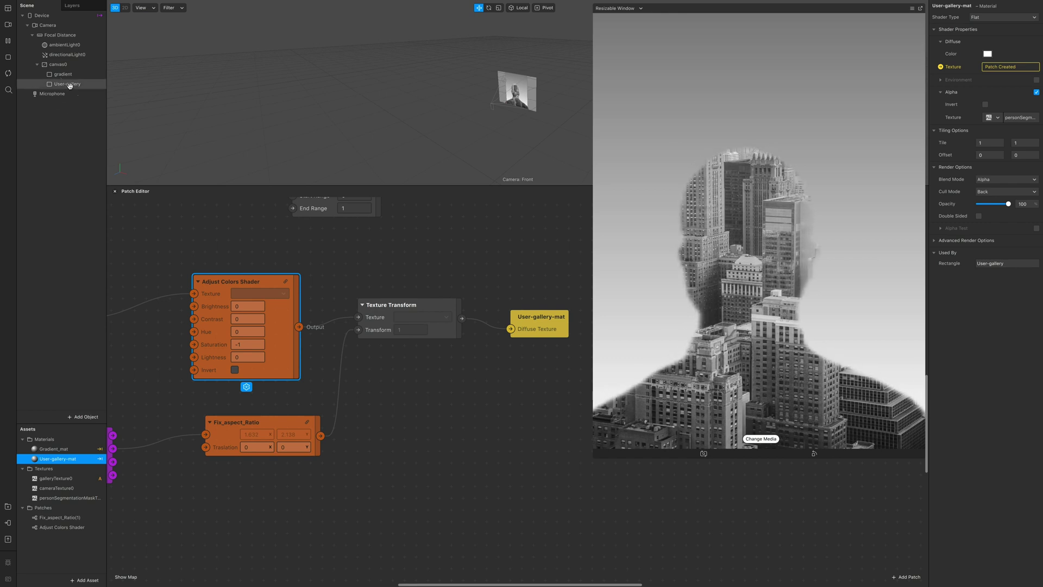
# - Duplicate the User-gallery rectangle and rename the copy user-camera
pyautogui.rightClick(66, 85)
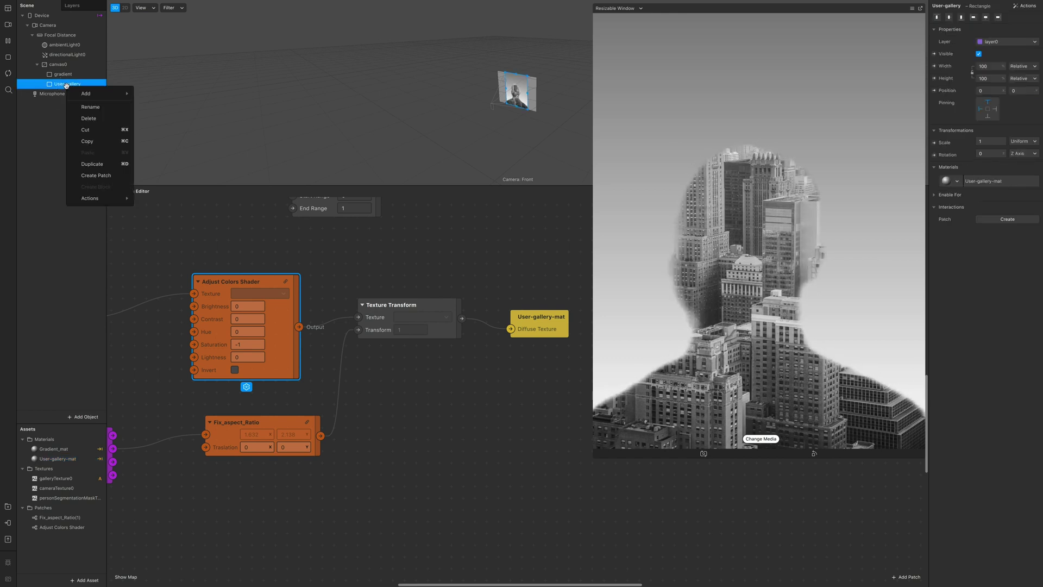
pyautogui.click(89, 164)
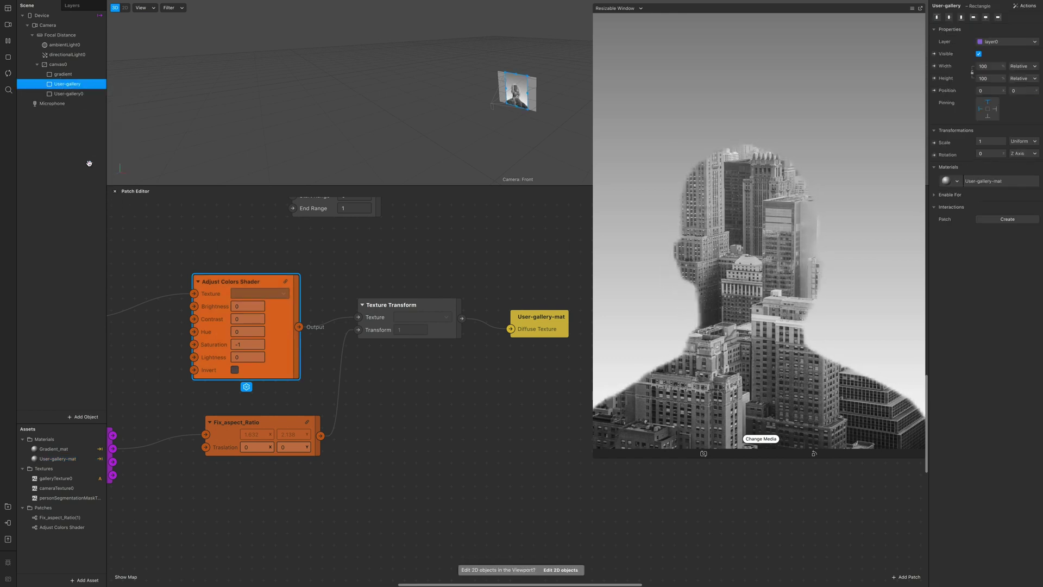
pyautogui.doubleClick(66, 94)
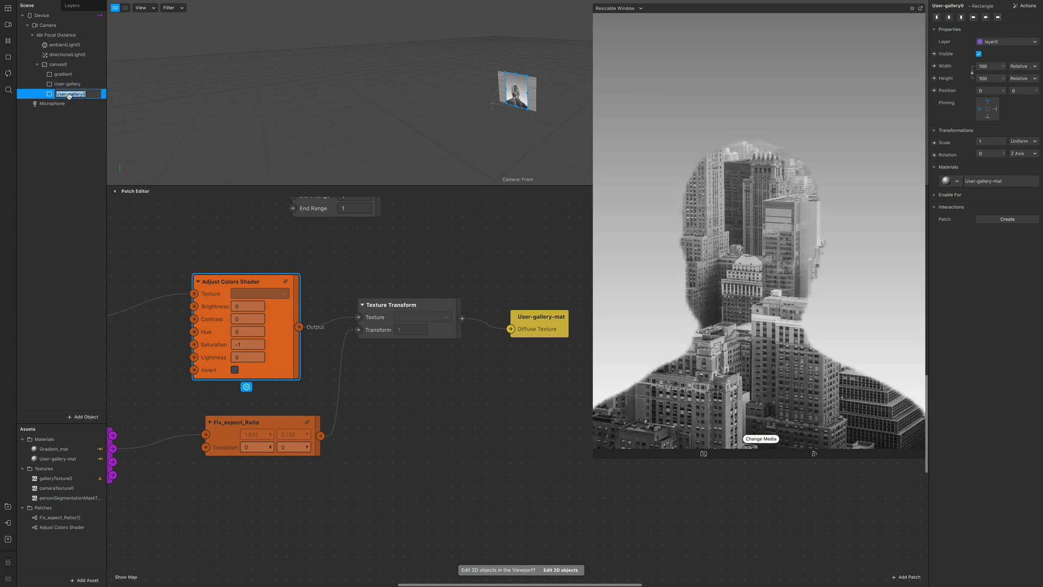
pyautogui.write('user-camera')
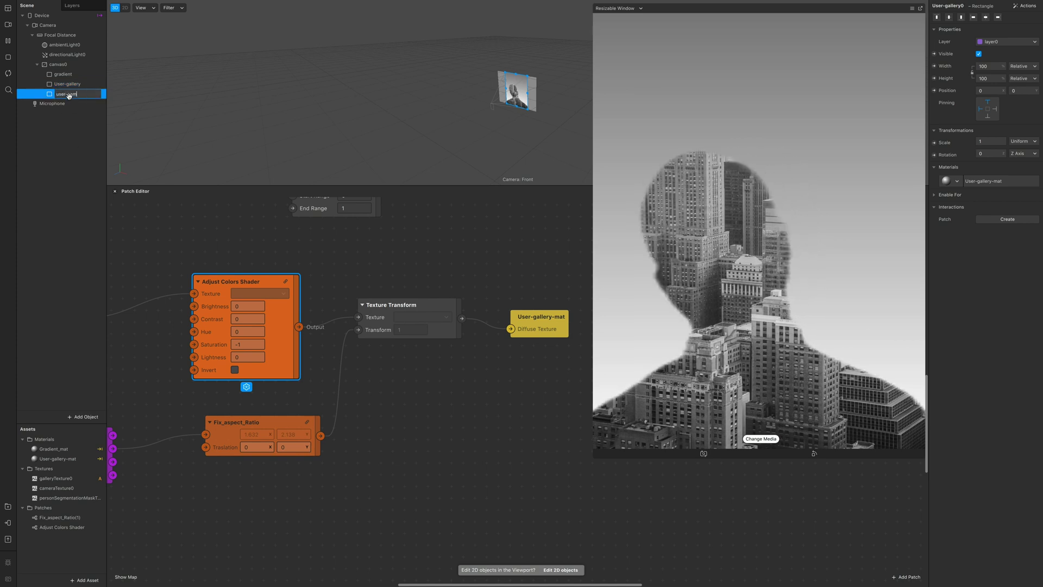
pyautogui.press('Return')
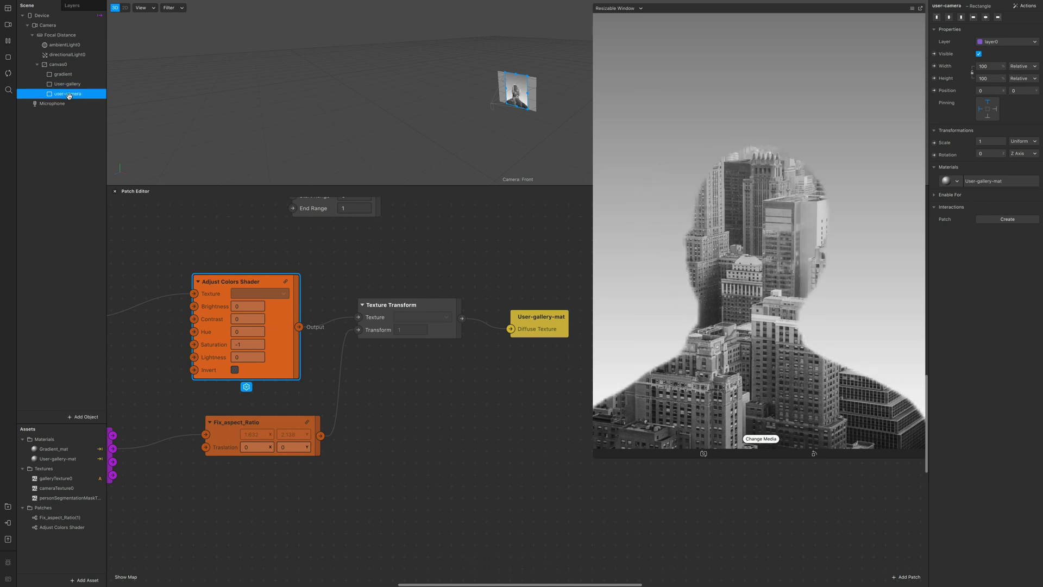
# - Give user-camera a new material named user-camera-mat
pyautogui.click(957, 182)
pyautogui.click(965, 220)
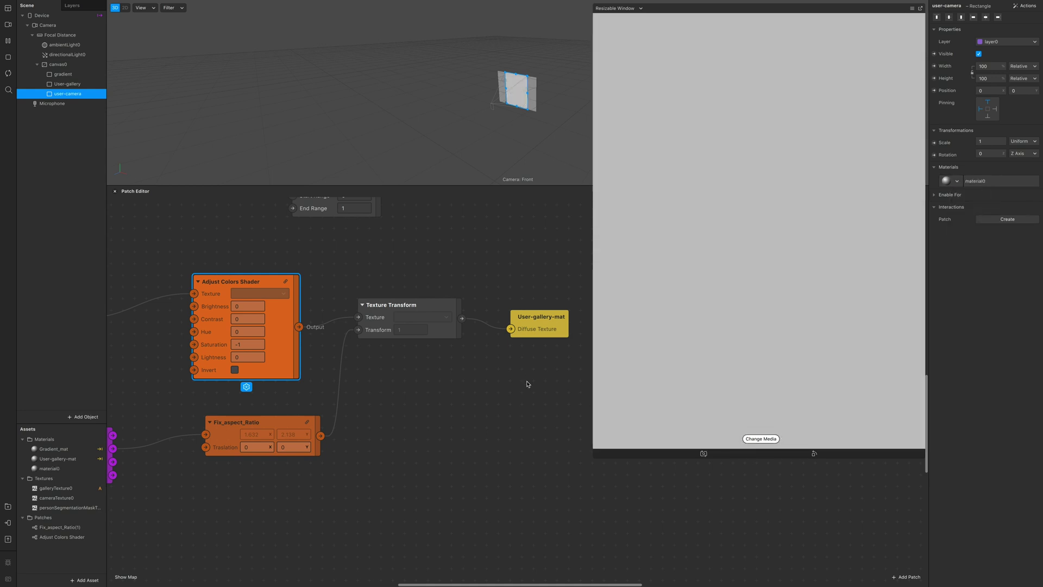
pyautogui.doubleClick(77, 469)
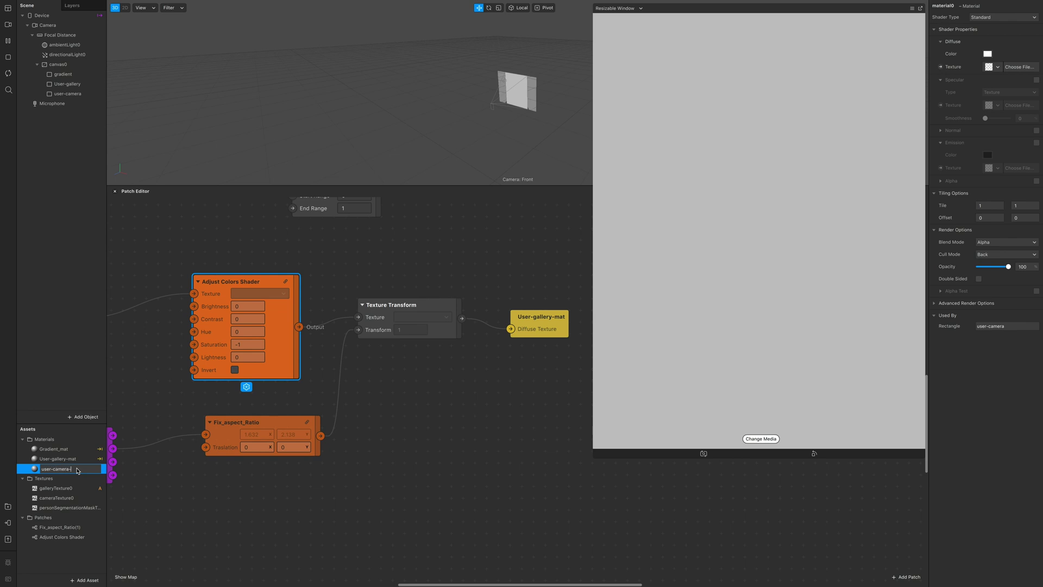
pyautogui.press('Return')
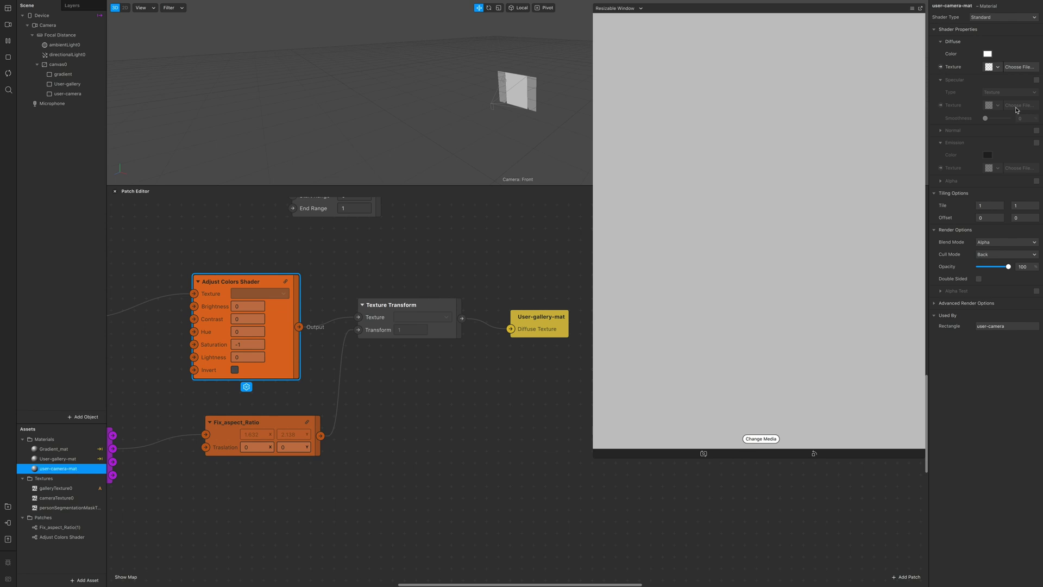
# - Make user-camera-mat Flat with cameraTexture0 diffuse and personSegmentationMaskTexture0 as alpha
pyautogui.click(973, 21)
pyautogui.click(984, 25)
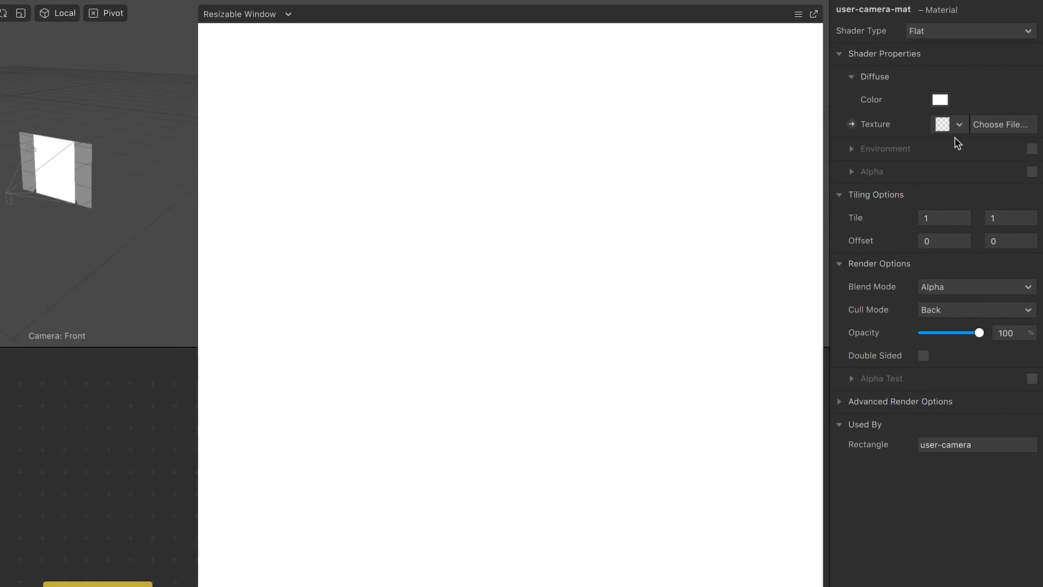
pyautogui.click(997, 66)
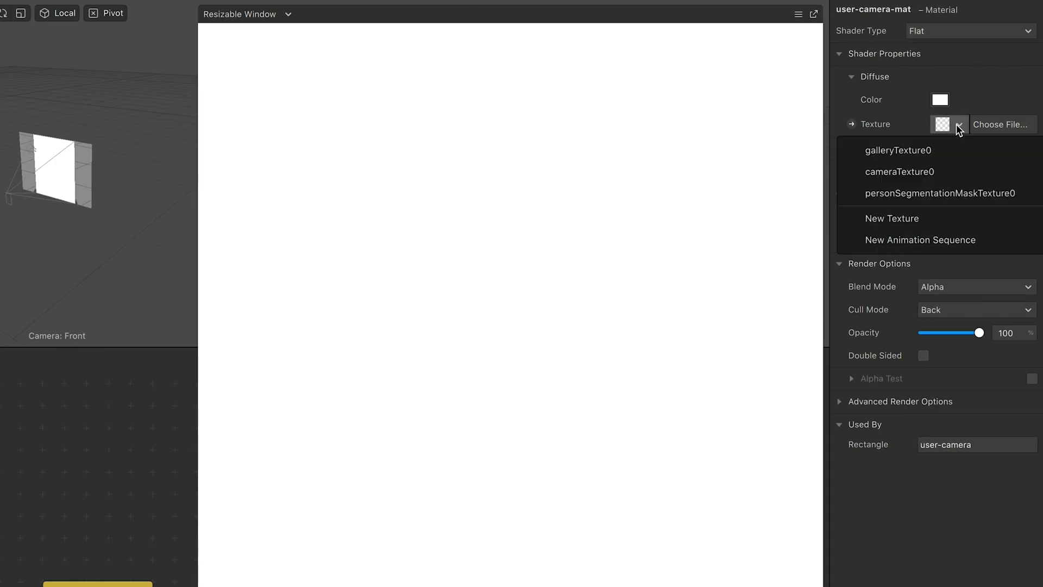
pyautogui.click(954, 174)
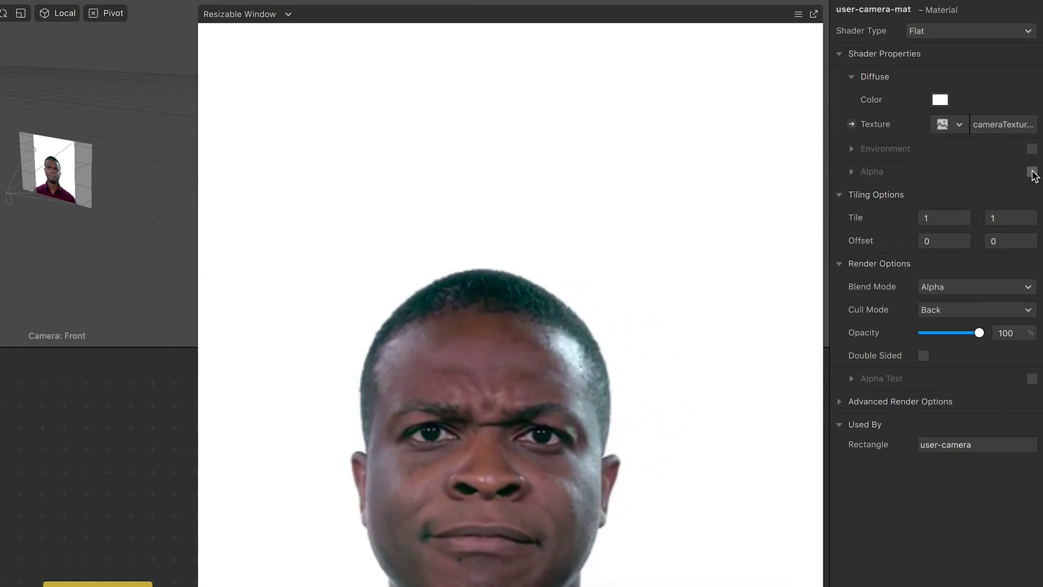
pyautogui.click(1032, 172)
pyautogui.click(954, 220)
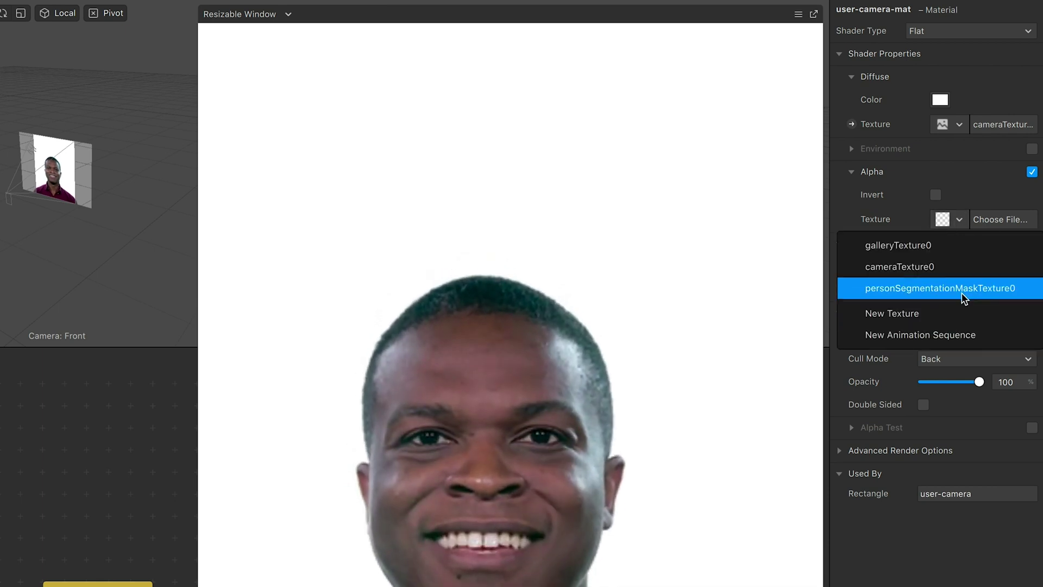
pyautogui.click(962, 290)
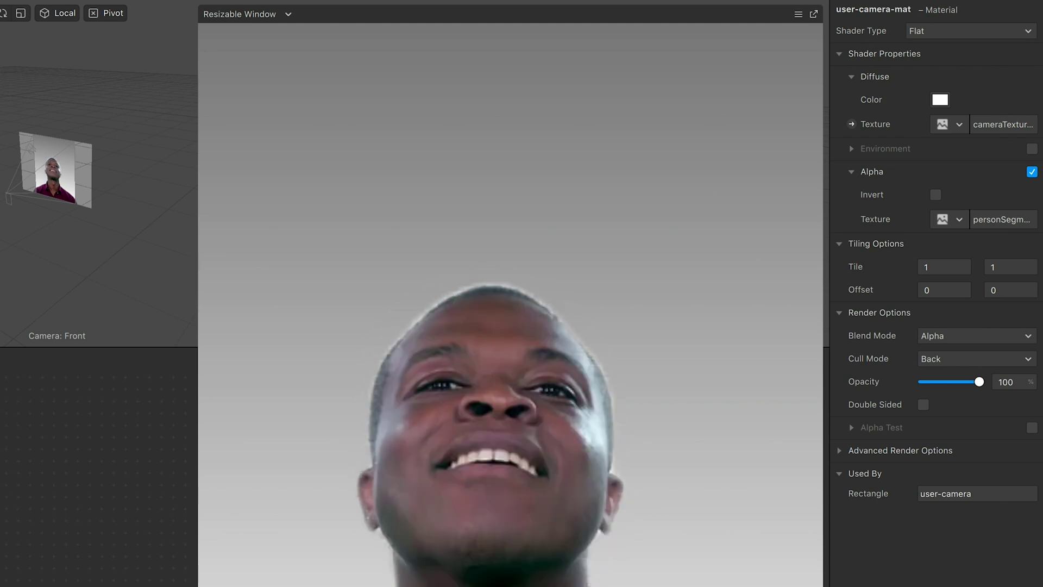
# - Turn user-camera-mat's Diffuse Texture into a patch and duplicate the Adjust Colors Shader below it
pyautogui.click(851, 124)
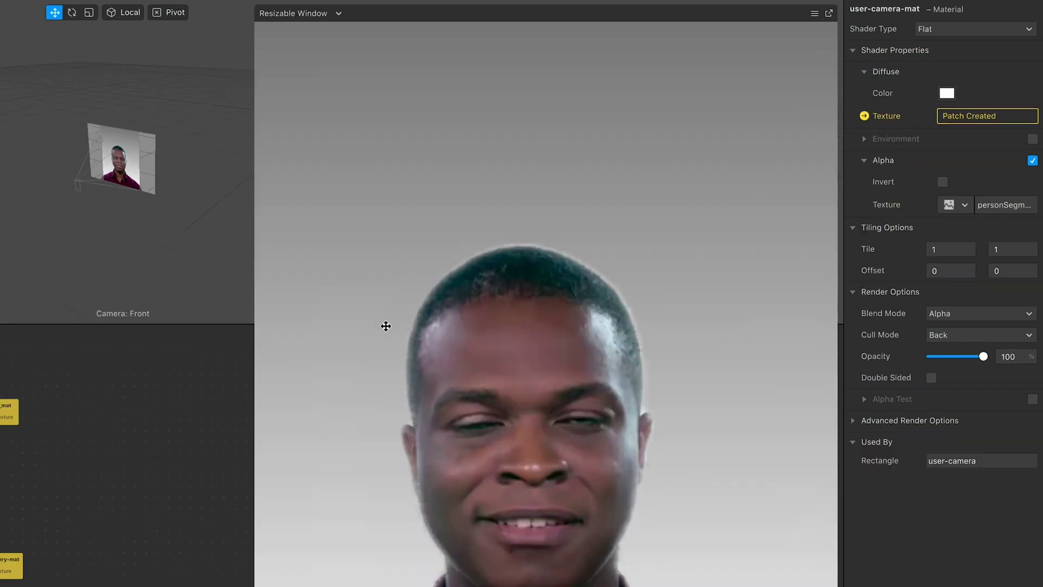
pyautogui.moveTo(533, 398); pyautogui.dragTo(433, 450)
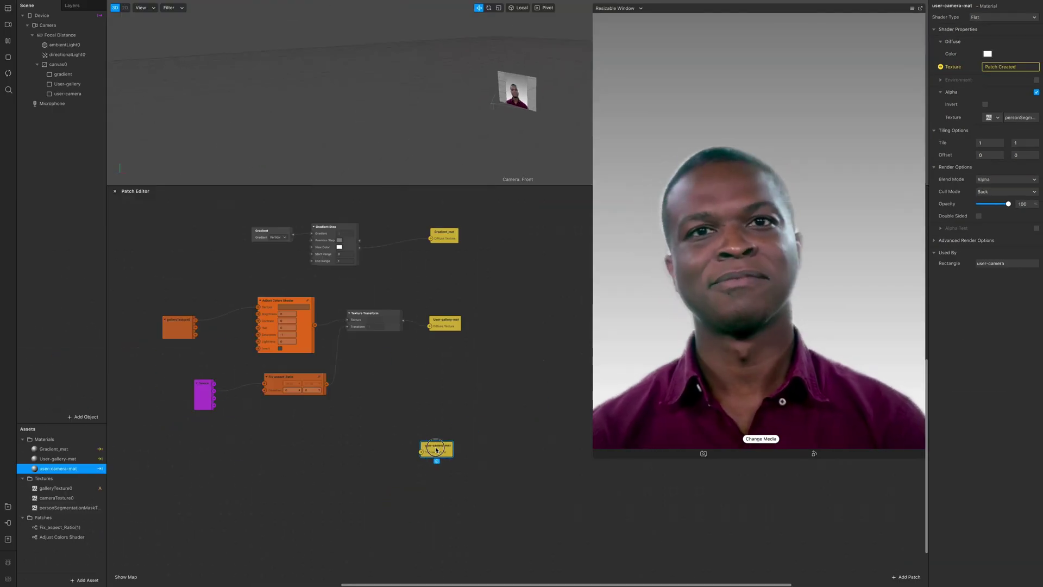
pyautogui.scroll(5, 370, 410)
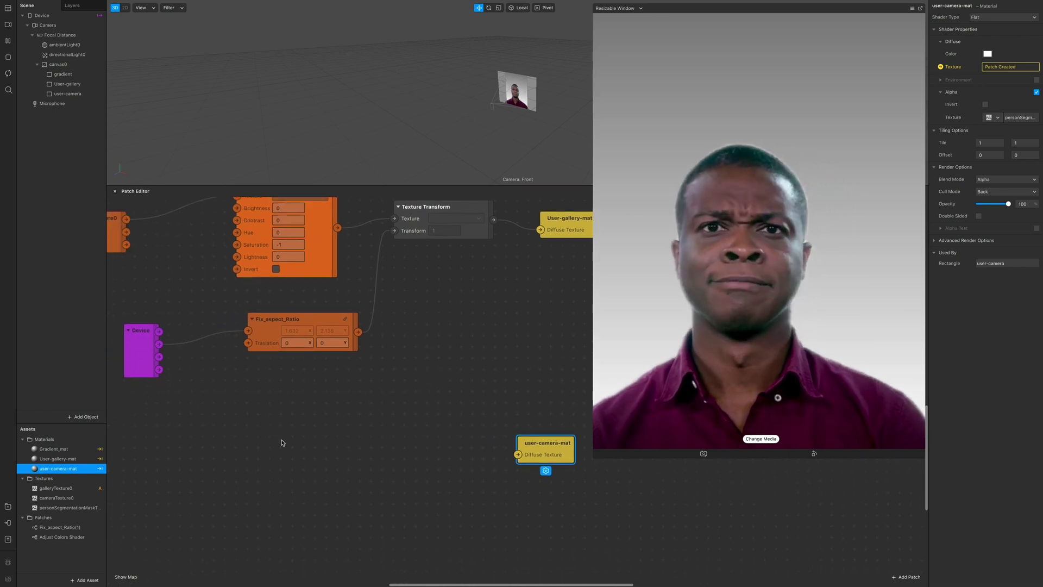
pyautogui.click(323, 262)
pyautogui.hotkey('ctrl', 'd')
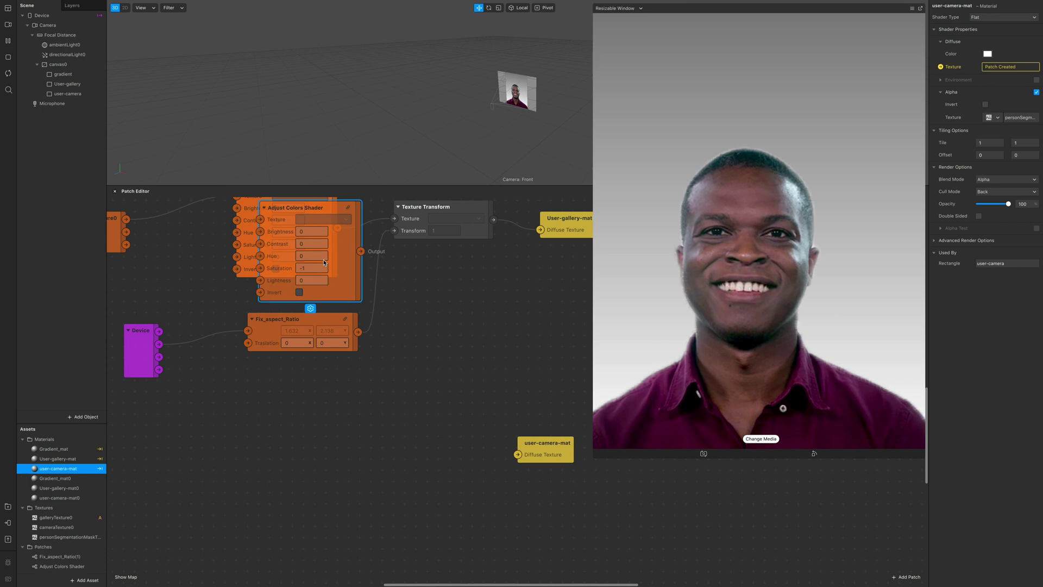
pyautogui.moveTo(336, 262); pyautogui.dragTo(346, 485)
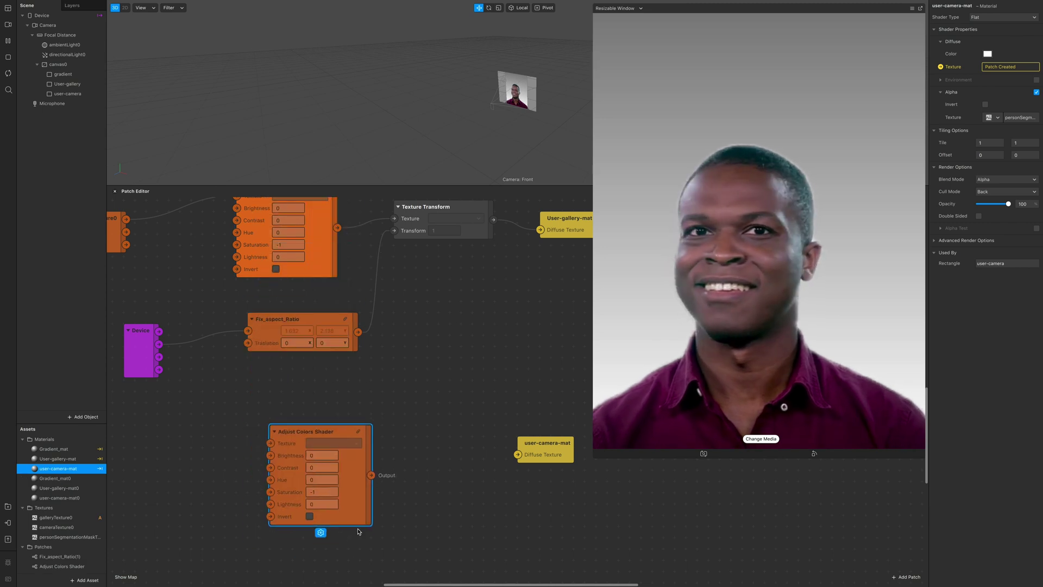
# - Wire cameraTexture0 through the copied shader into user-camera-mat's Diffuse Texture
pyautogui.hscroll(-3, 254, 450)
pyautogui.click(254, 450)
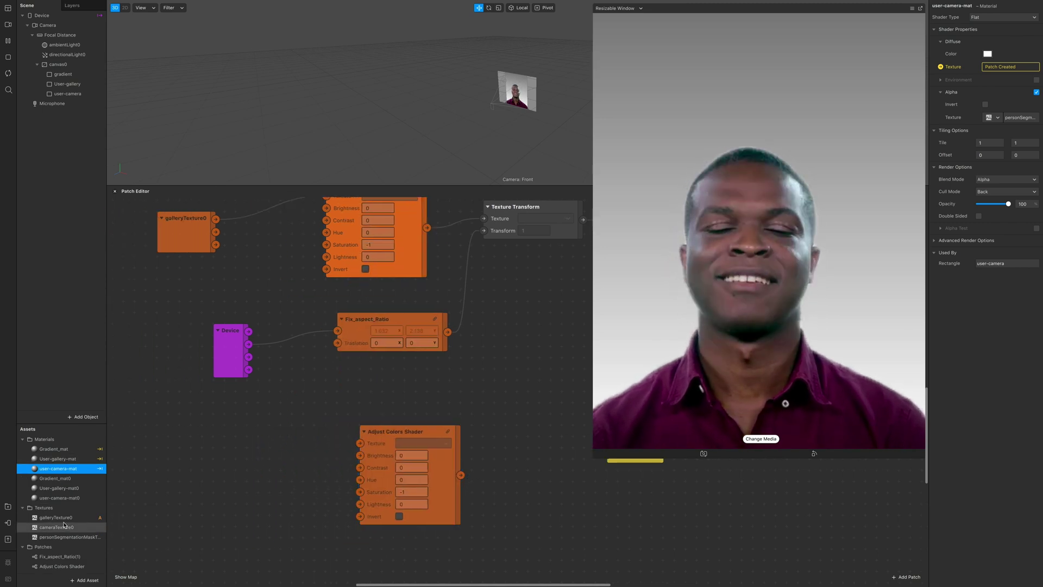
pyautogui.moveTo(63, 525); pyautogui.dragTo(293, 472)
pyautogui.hscroll(3, 300, 468)
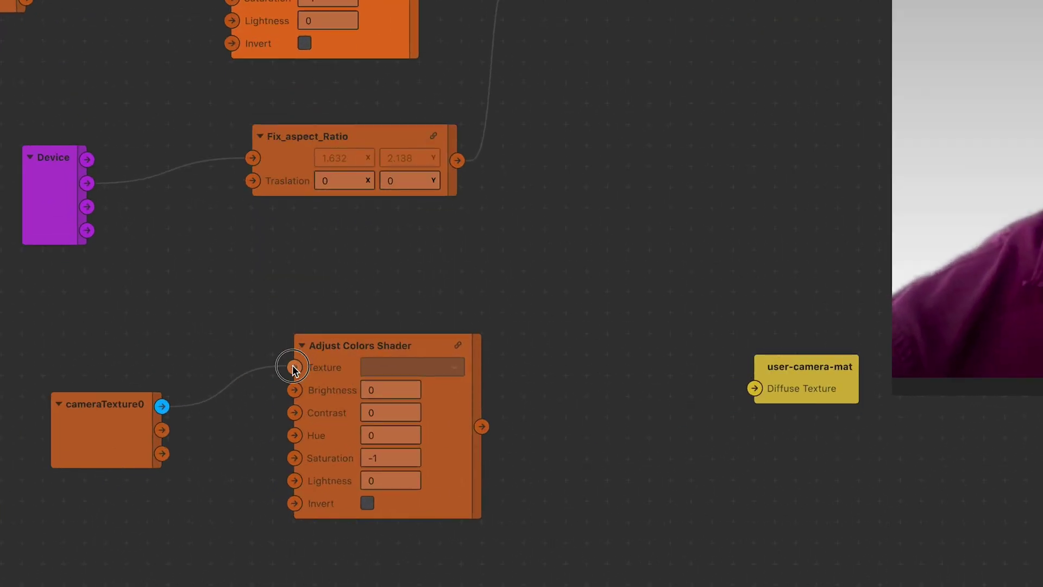
pyautogui.moveTo(208, 464); pyautogui.dragTo(272, 443)
pyautogui.moveTo(483, 427); pyautogui.dragTo(754, 388)
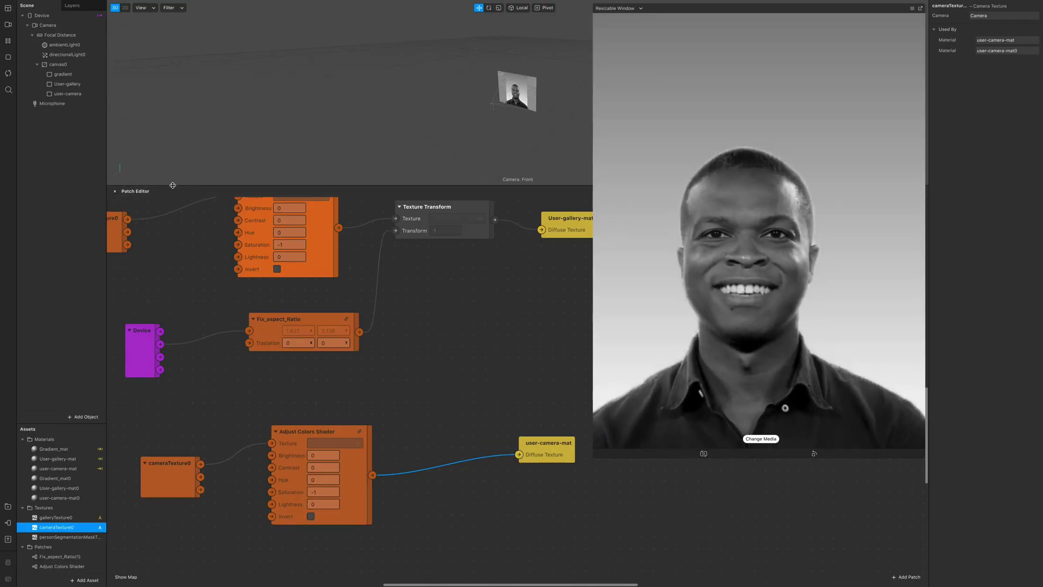
# - Check the materials, then lower user-camera-mat's Opacity slider to about 60
pyautogui.click(76, 499)
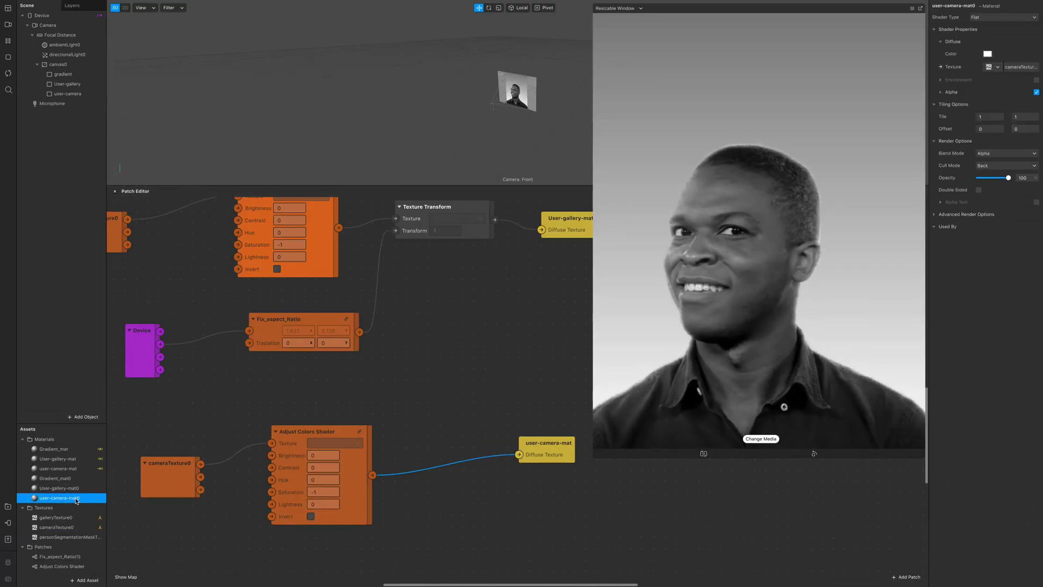
pyautogui.click(64, 487)
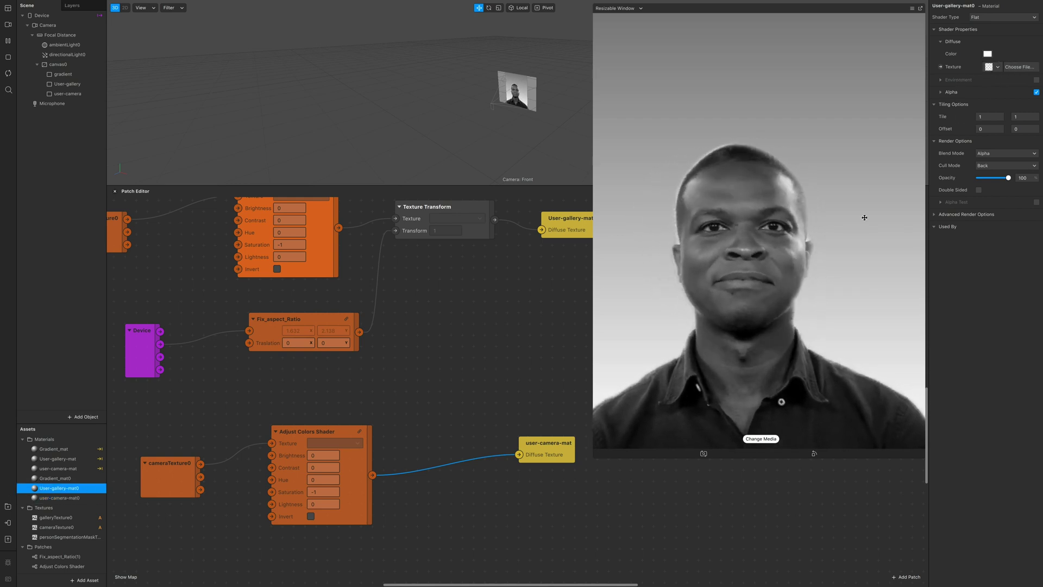
pyautogui.click(80, 462)
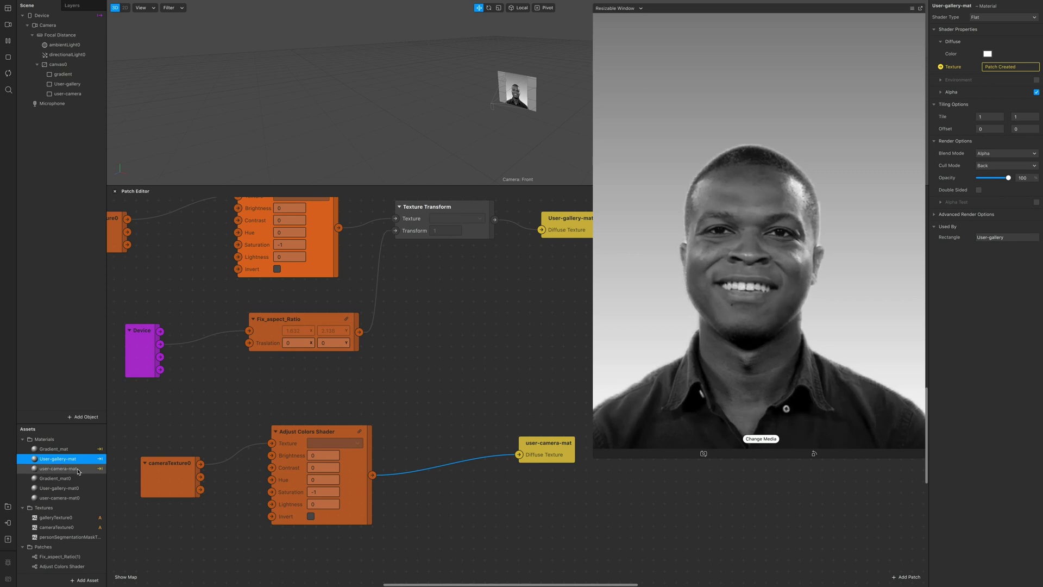
pyautogui.click(80, 470)
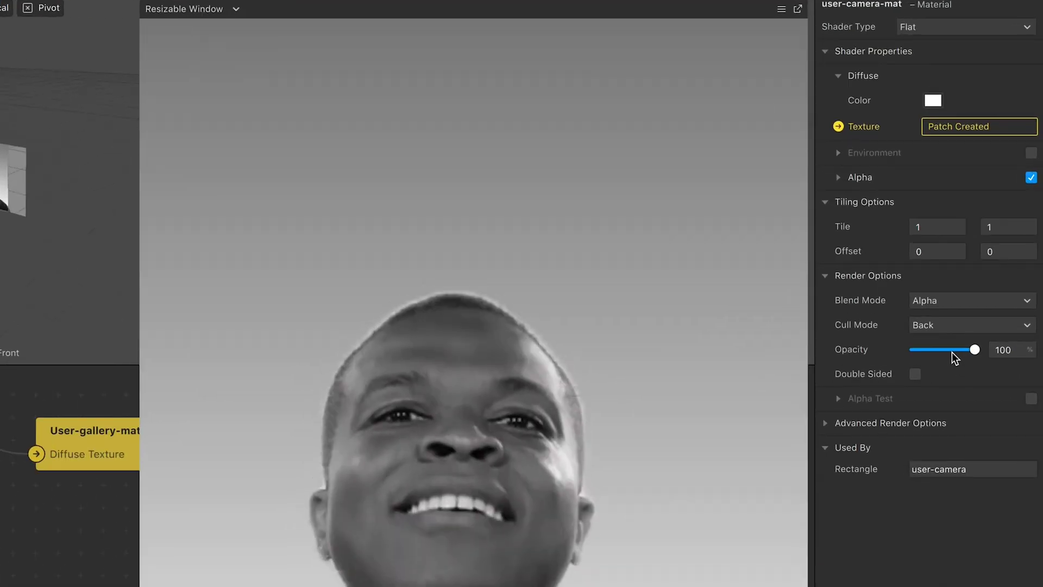
pyautogui.moveTo(998, 181); pyautogui.dragTo(996, 180)
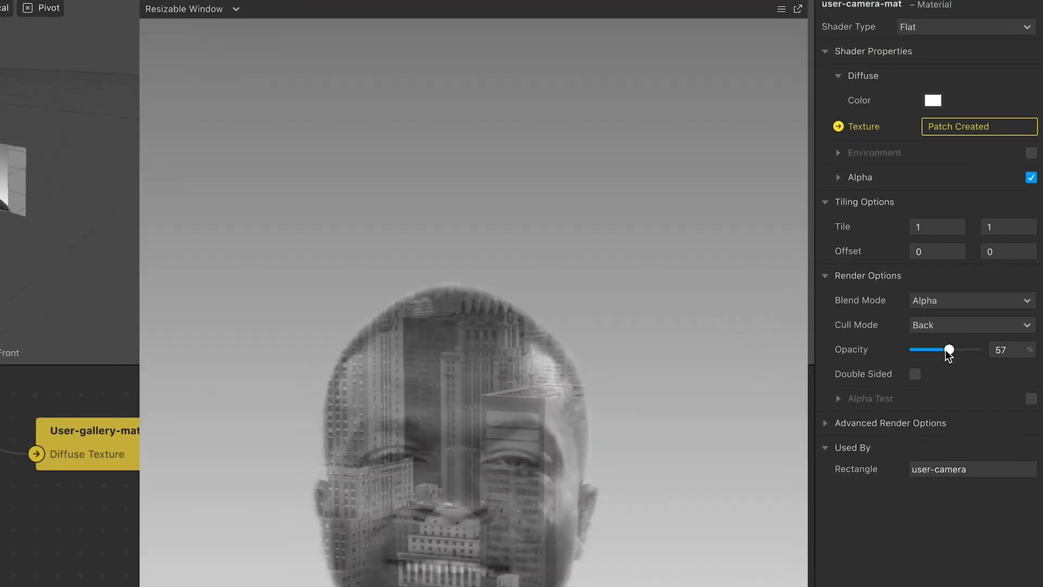
pyautogui.moveTo(947, 353)
pyautogui.mouseDown()
pyautogui.moveTo(959, 352)
pyautogui.moveTo(936, 337)
pyautogui.mouseUp()
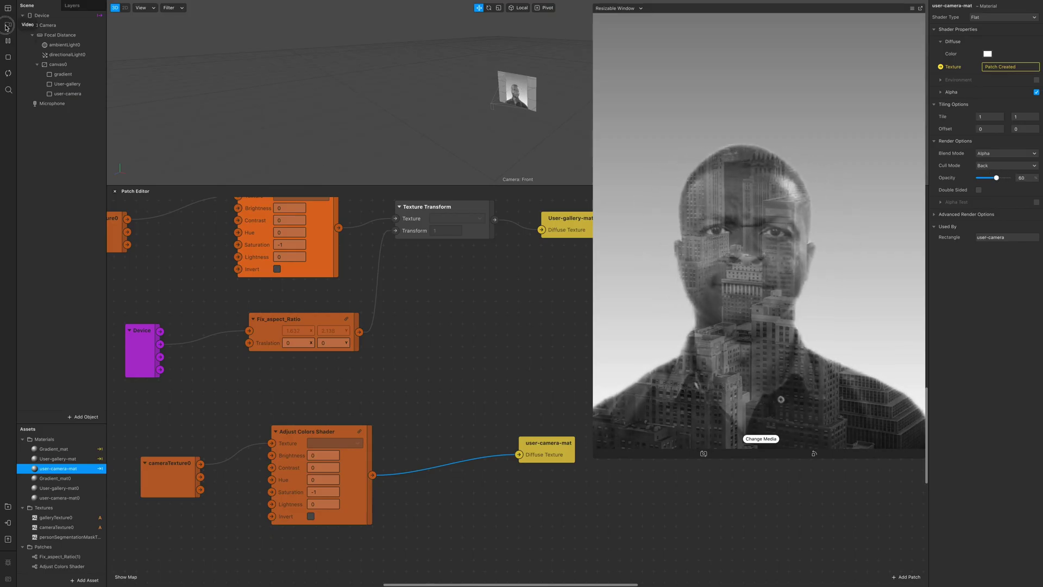
# - Switch to another person's simulation video and preview it enlarged on iPhone 8
pyautogui.click(7, 26)
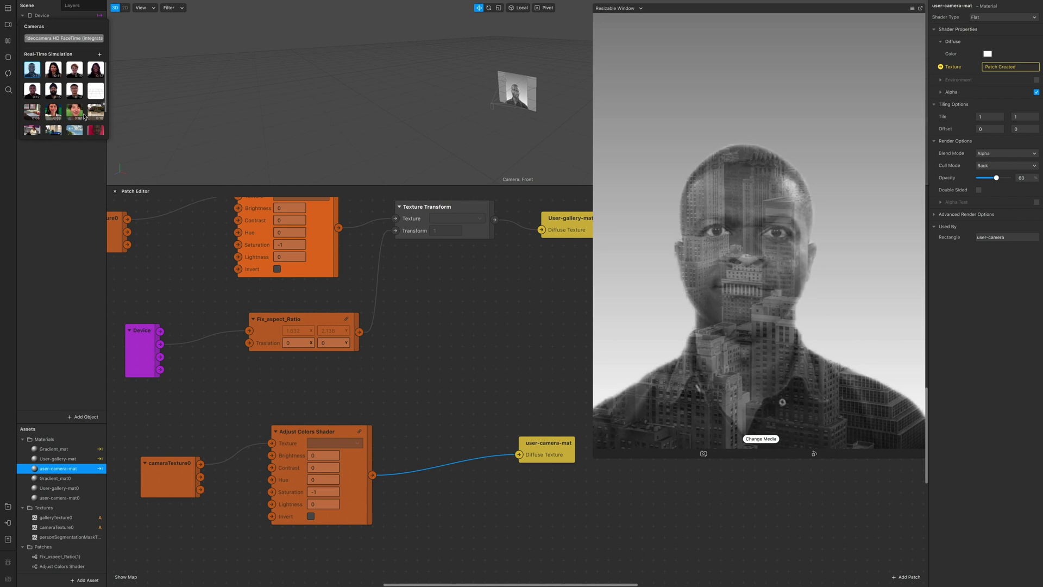
pyautogui.click(74, 113)
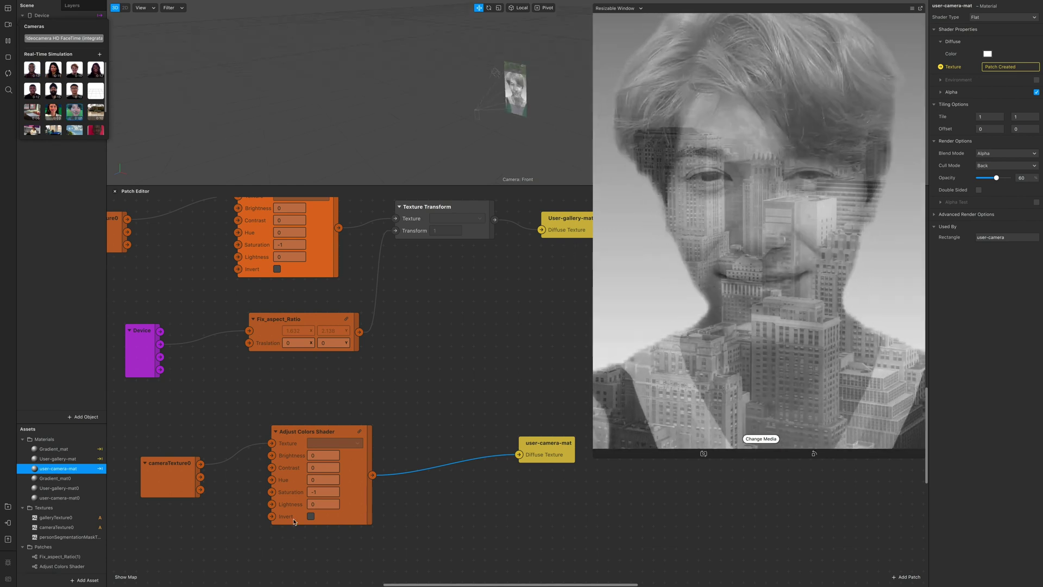
pyautogui.click(617, 8)
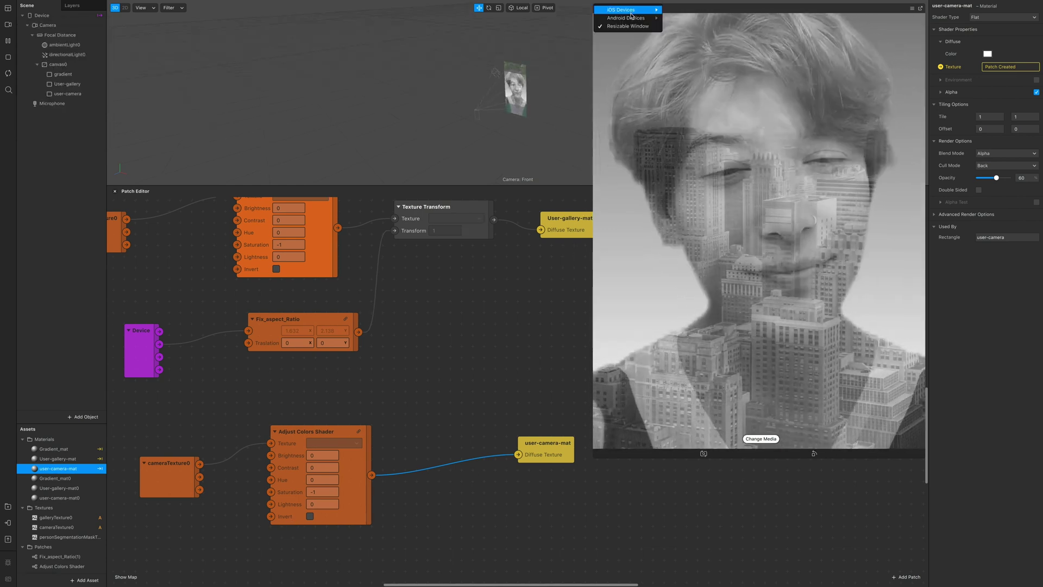
pyautogui.moveTo(651, 10)
pyautogui.click(684, 10)
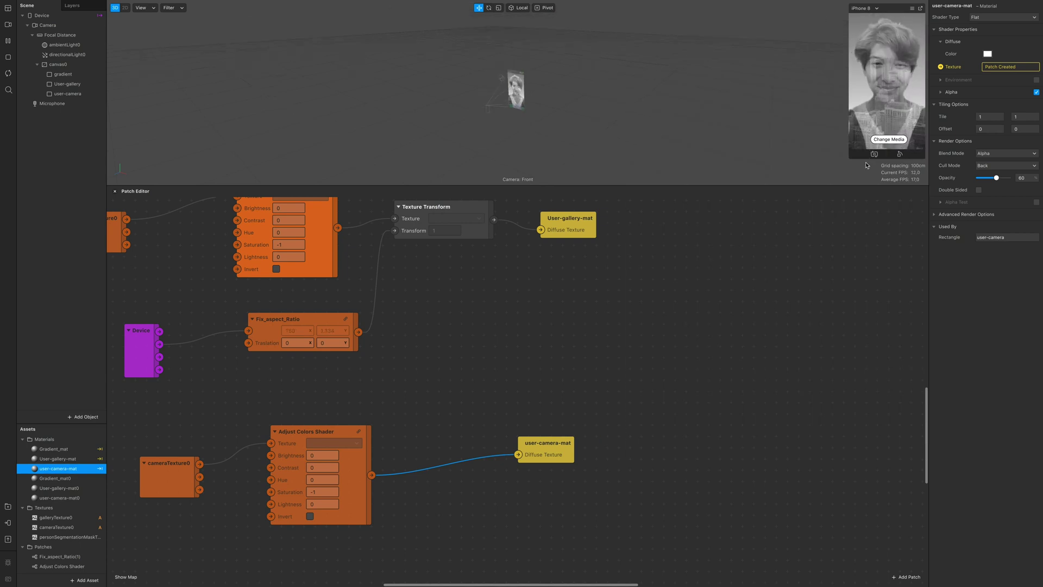
pyautogui.click(847, 165)
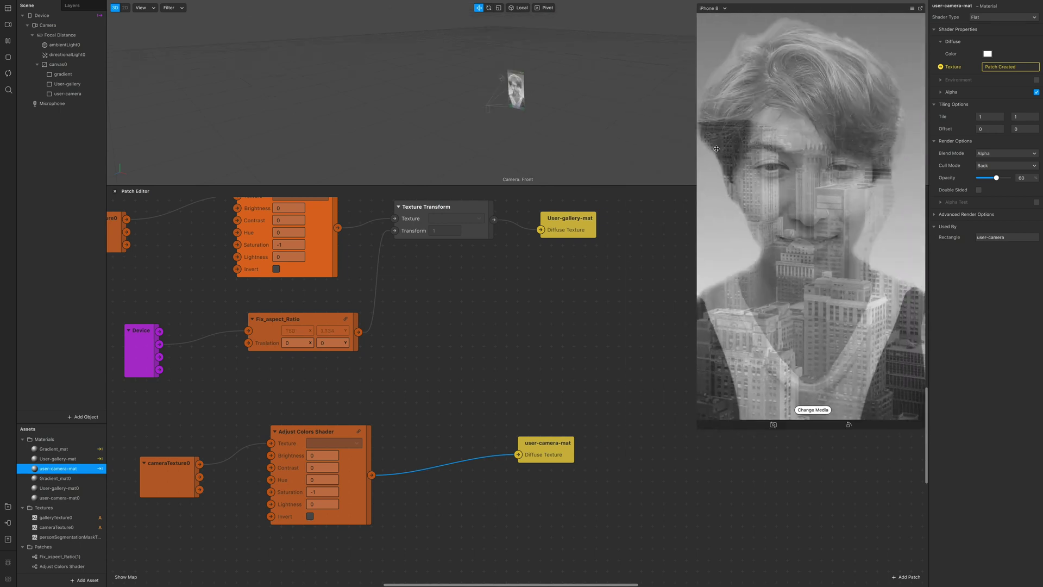
pyautogui.click(710, 8)
pyautogui.moveTo(741, 12)
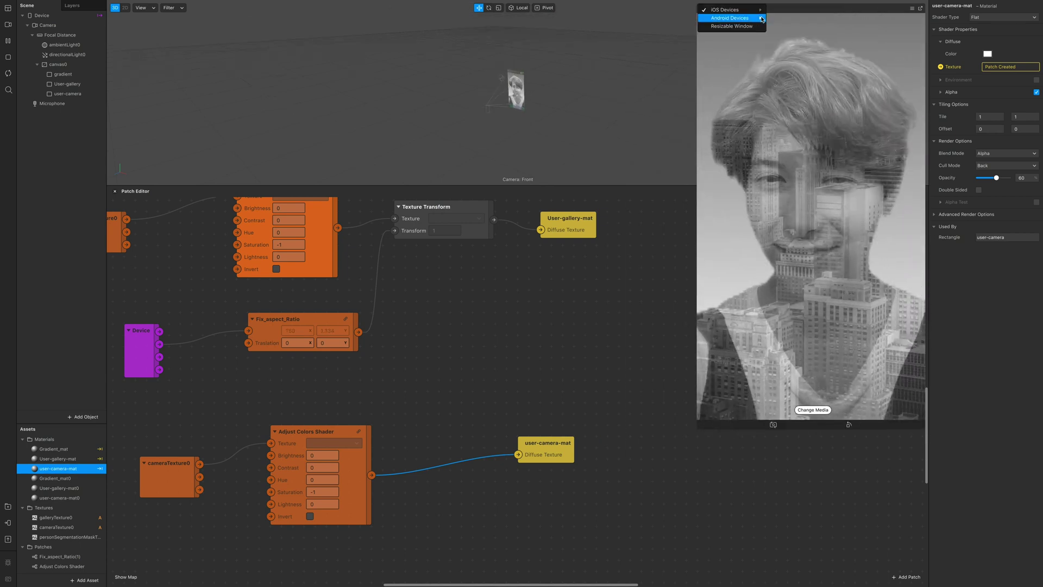